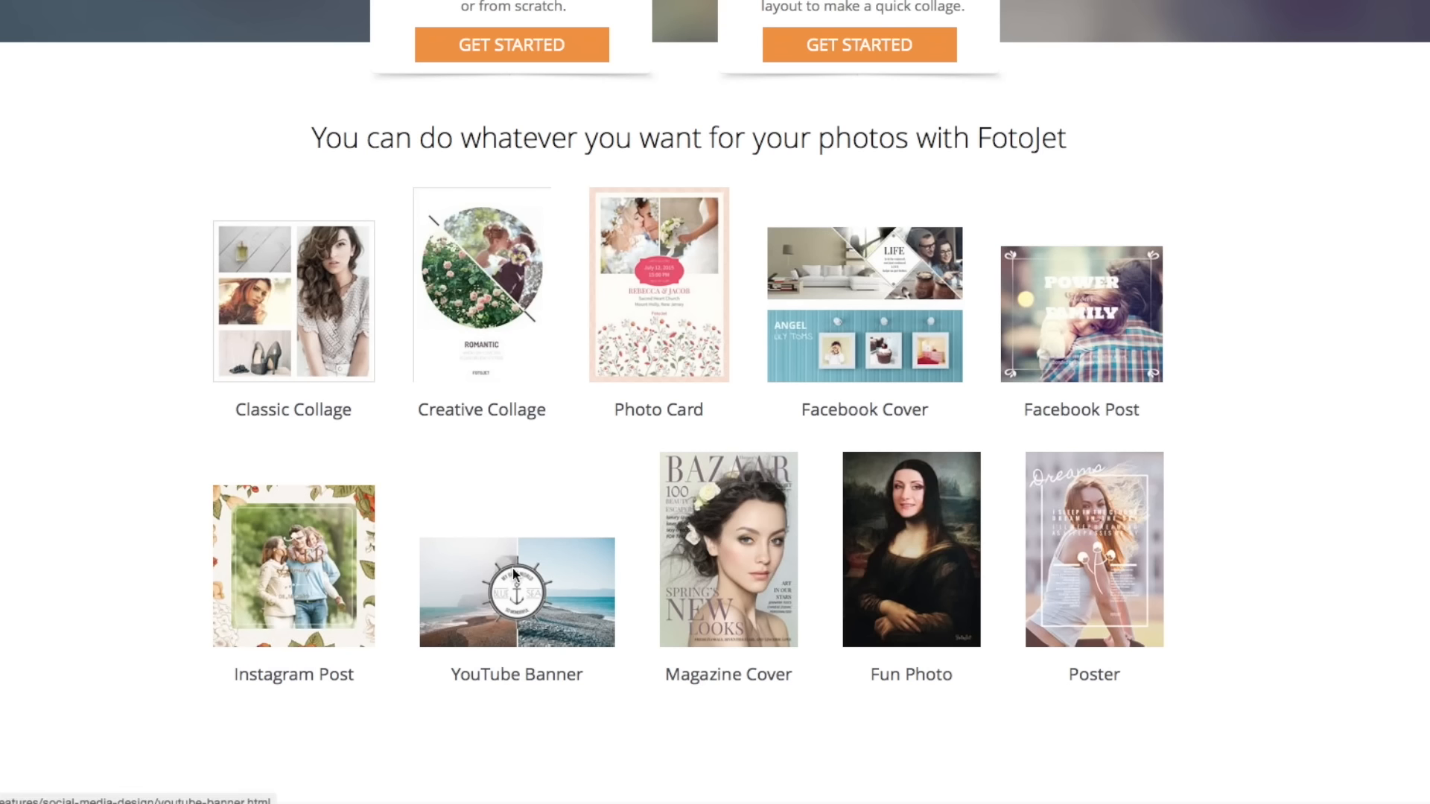
Open the YouTube Banner feature, look over its sample templates and start a new banner in the editor.
{"action": "left_click", "coordinate": [514, 574]}
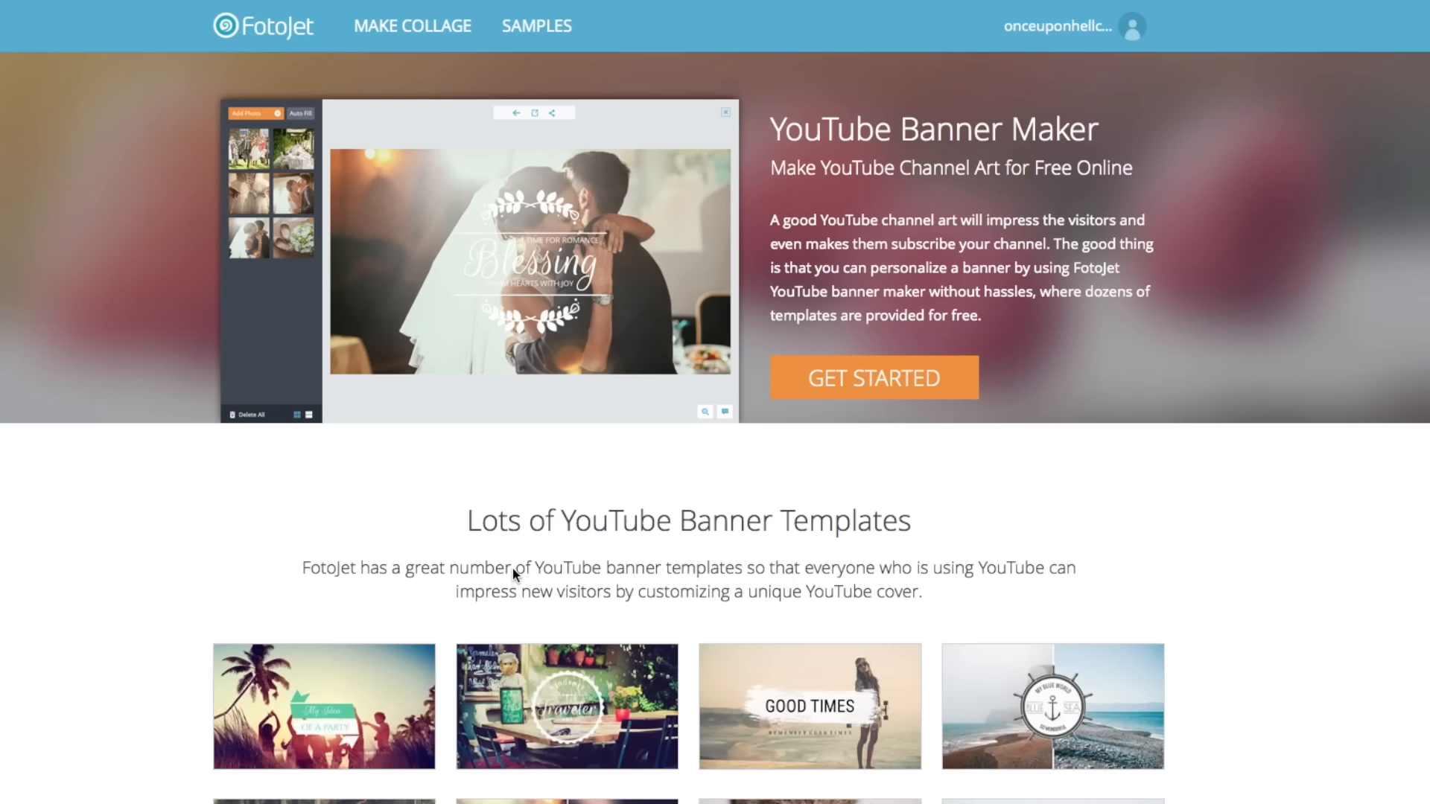
{"action": "scroll", "coordinate": [601, 499], "scroll_direction": "down", "scroll_amount": 4}
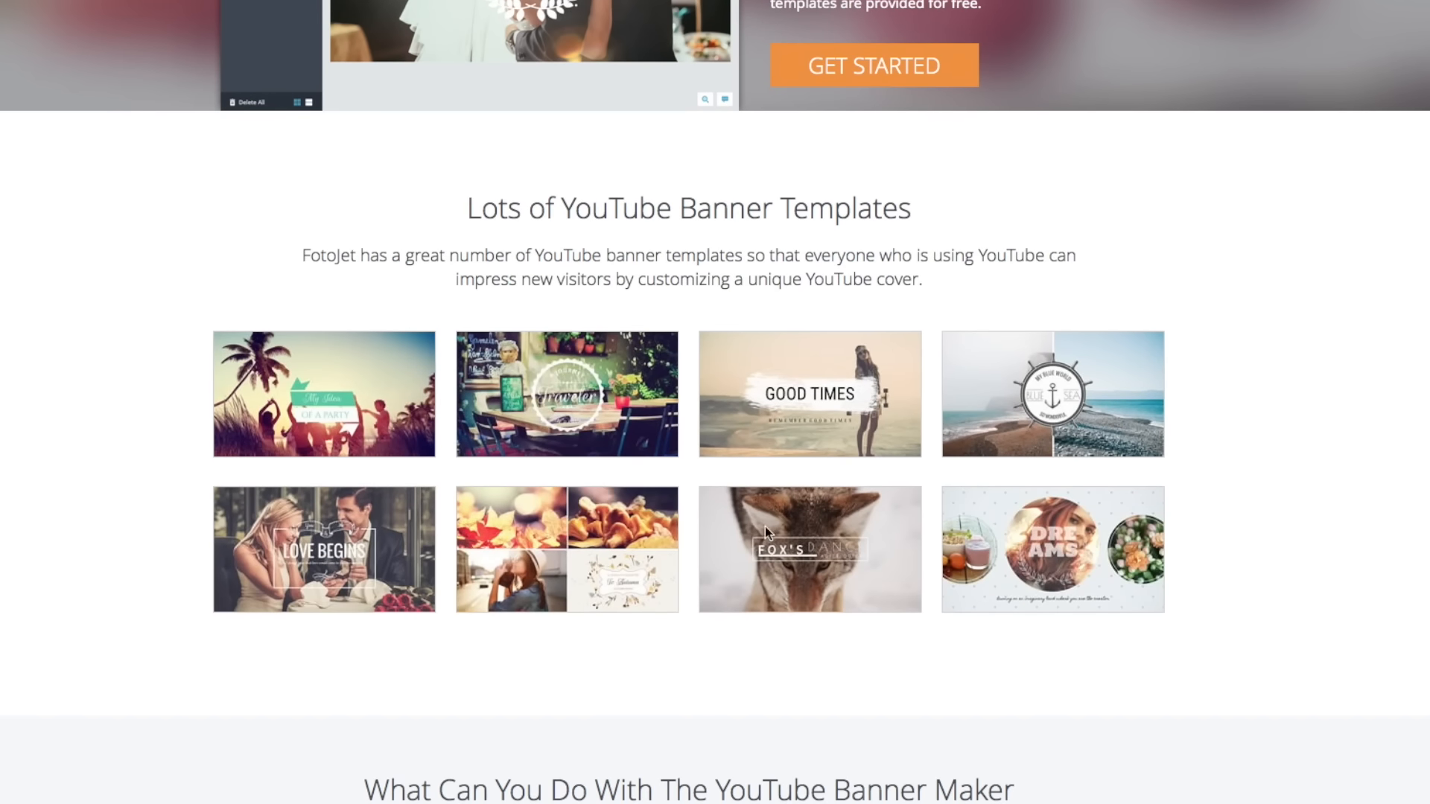
{"action": "scroll", "coordinate": [1166, 472], "scroll_direction": "up", "scroll_amount": 4}
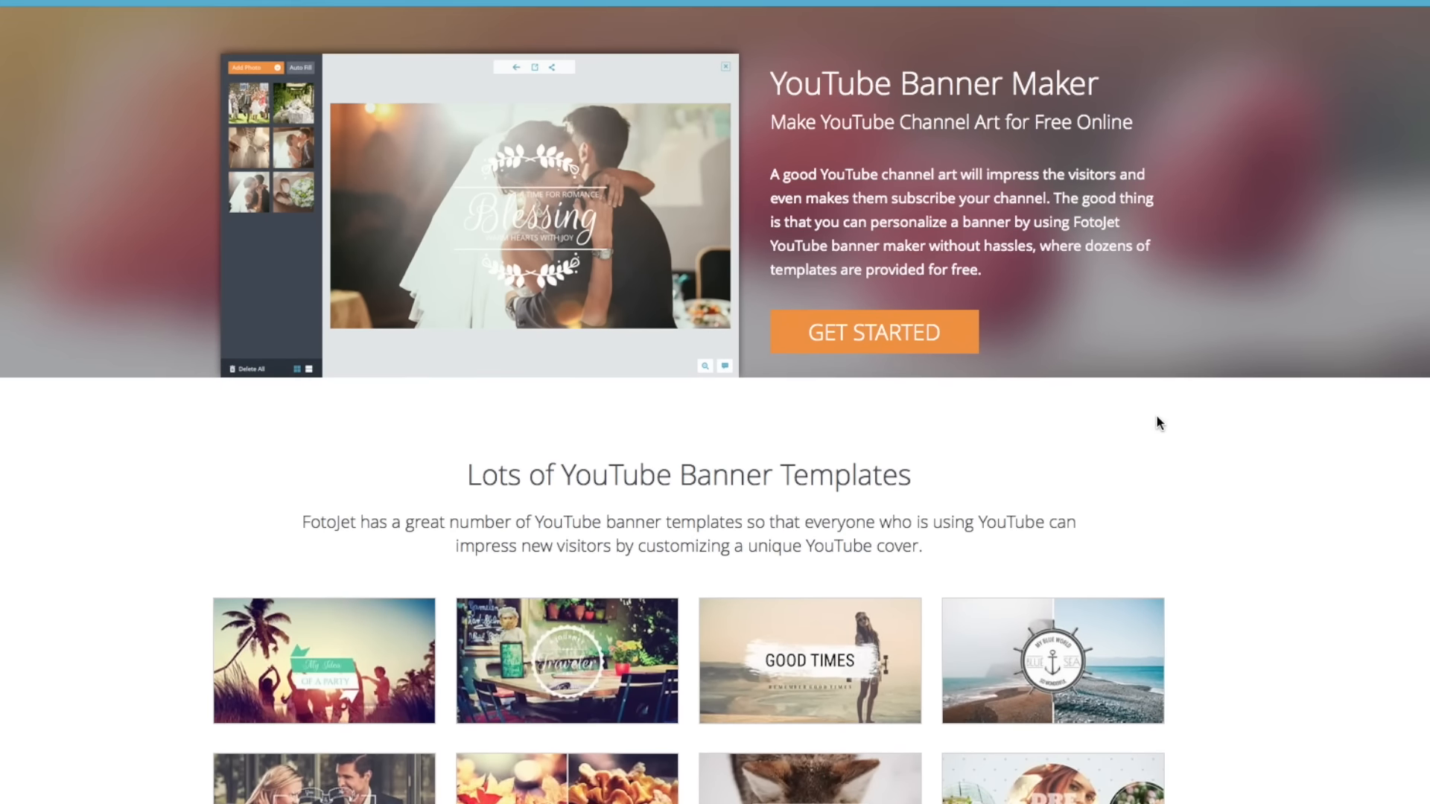
{"action": "left_click", "coordinate": [884, 328]}
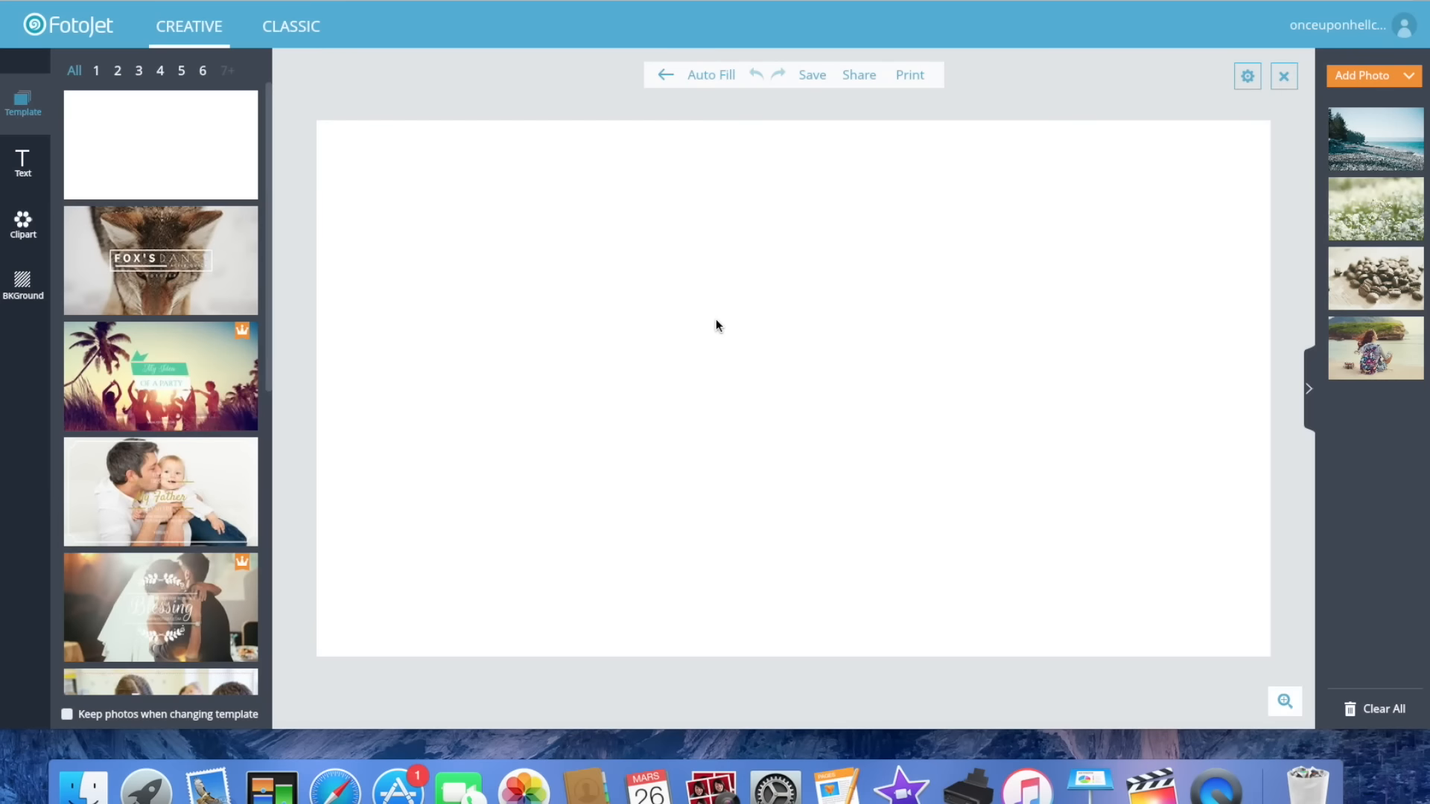
Upload a batch of photos from the computer's Bureau folder, including a, firn, fqfs, fruit, fsg, girl, jump, kiwi, large and laugh.
{"action": "left_click", "coordinate": [1407, 77]}
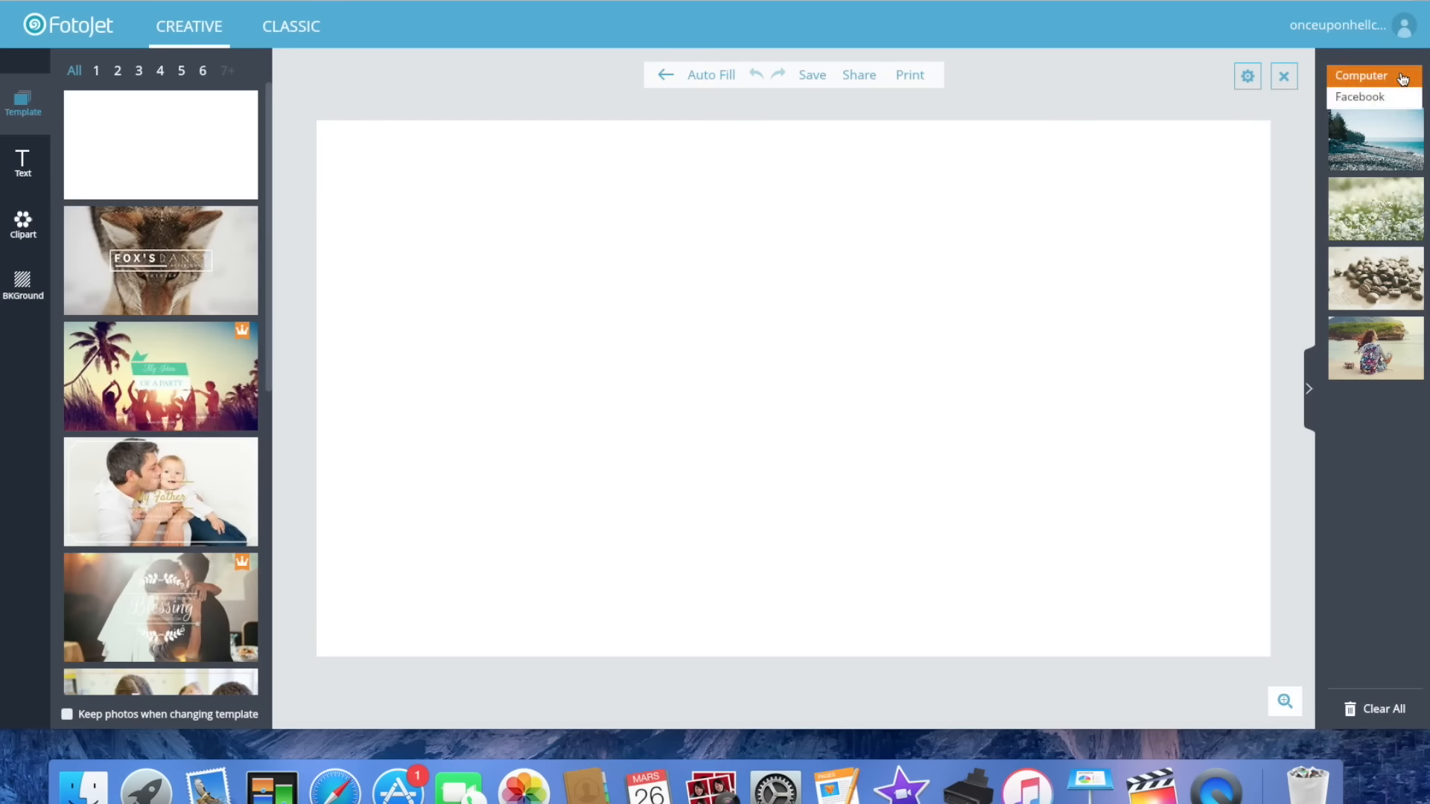
{"action": "left_click", "coordinate": [1400, 76]}
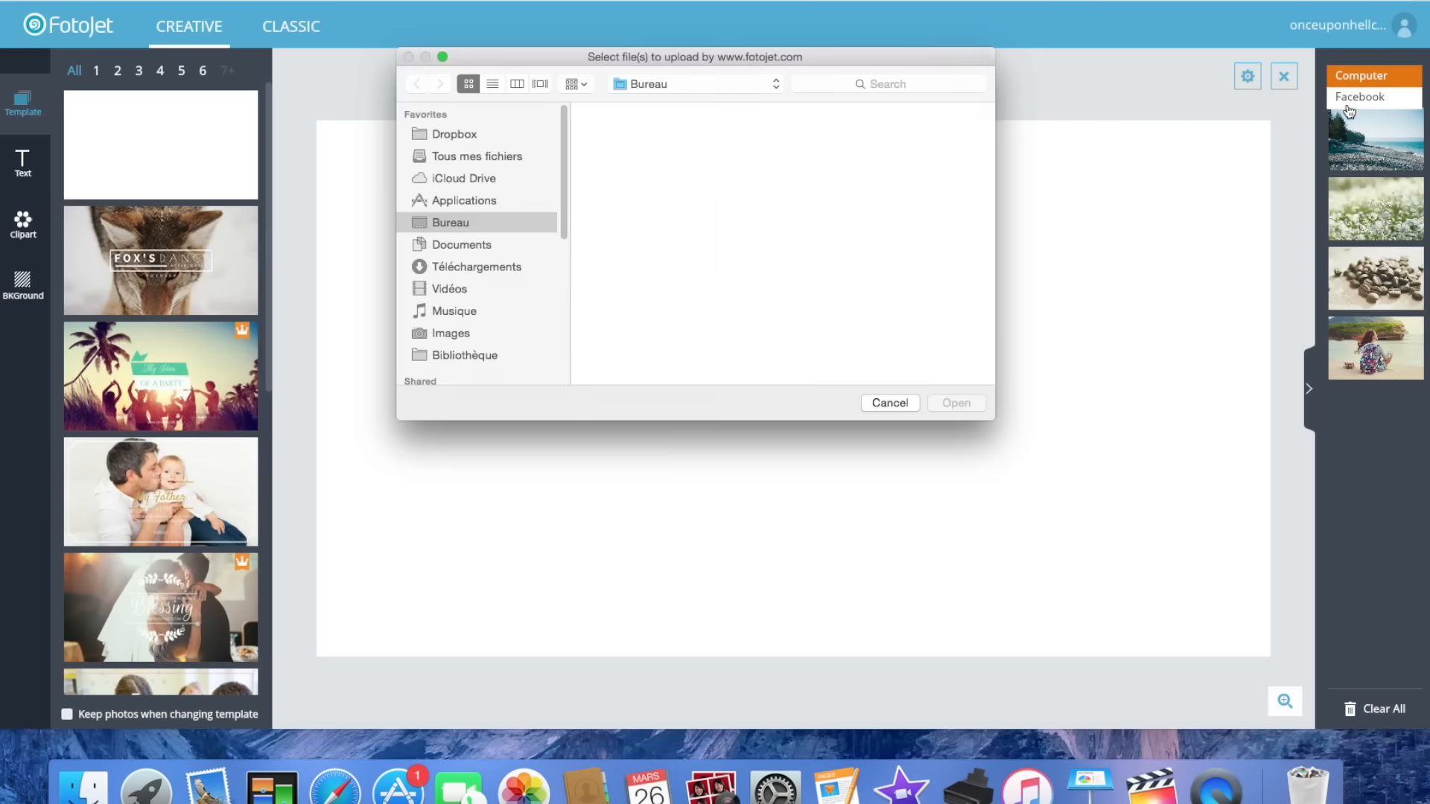
{"action": "left_click", "coordinate": [647, 138]}
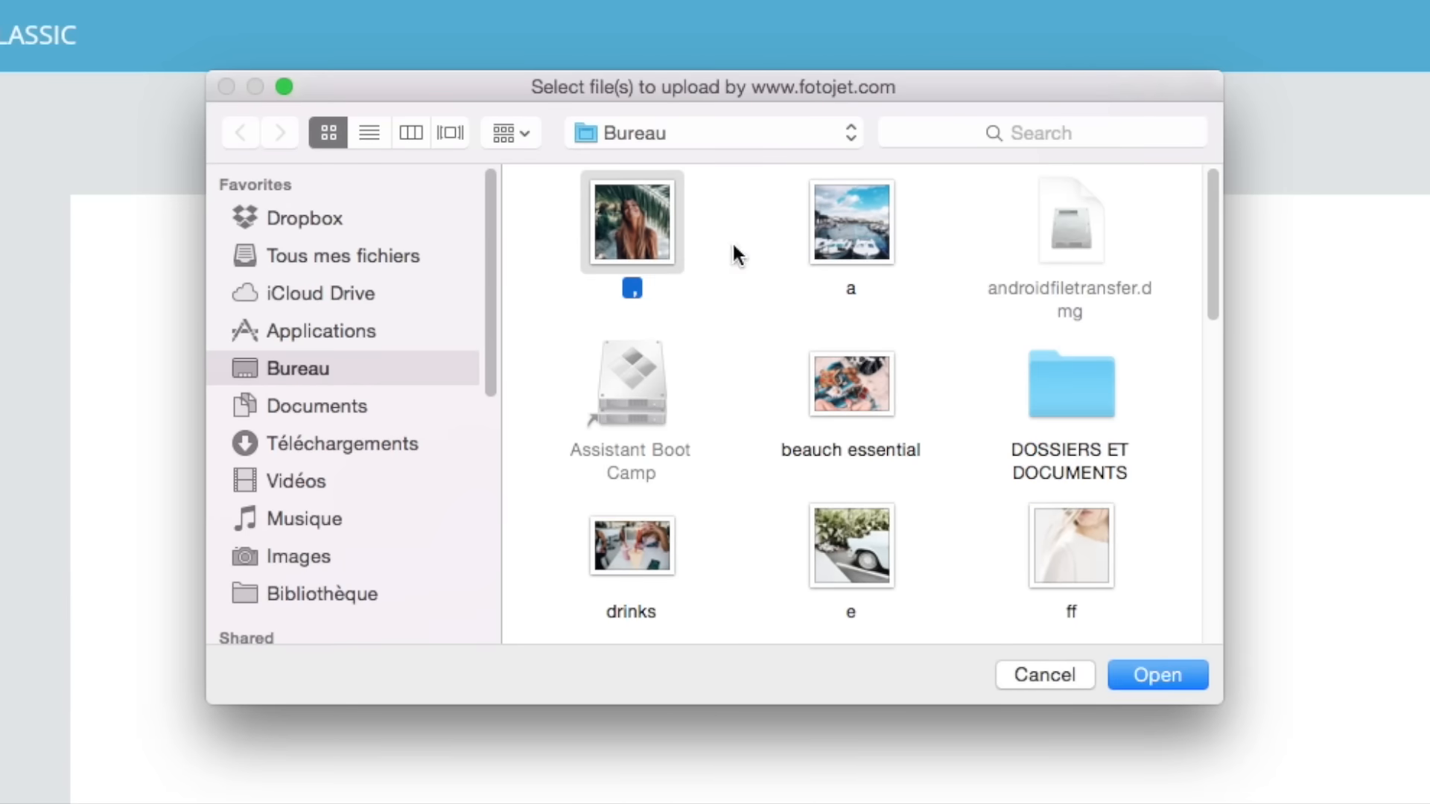
{"action": "left_click", "coordinate": [852, 223], "text": "super"}
{"action": "scroll", "coordinate": [722, 527], "scroll_direction": "down", "scroll_amount": 5}
{"action": "left_click", "coordinate": [624, 192], "text": "super"}
{"action": "left_click", "coordinate": [852, 191], "text": "super"}
{"action": "left_click", "coordinate": [1085, 192], "text": "super"}
{"action": "left_click", "coordinate": [852, 335], "text": "super"}
{"action": "left_click", "coordinate": [632, 335], "text": "super"}
{"action": "left_click", "coordinate": [655, 487], "text": "super"}
{"action": "left_click", "coordinate": [632, 321], "text": "super"}
{"action": "left_click", "coordinate": [852, 320], "text": "super"}
{"action": "left_click", "coordinate": [1071, 320], "text": "super"}
{"action": "left_click", "coordinate": [1071, 483], "text": "super"}
{"action": "left_click", "coordinate": [631, 483], "text": "super"}
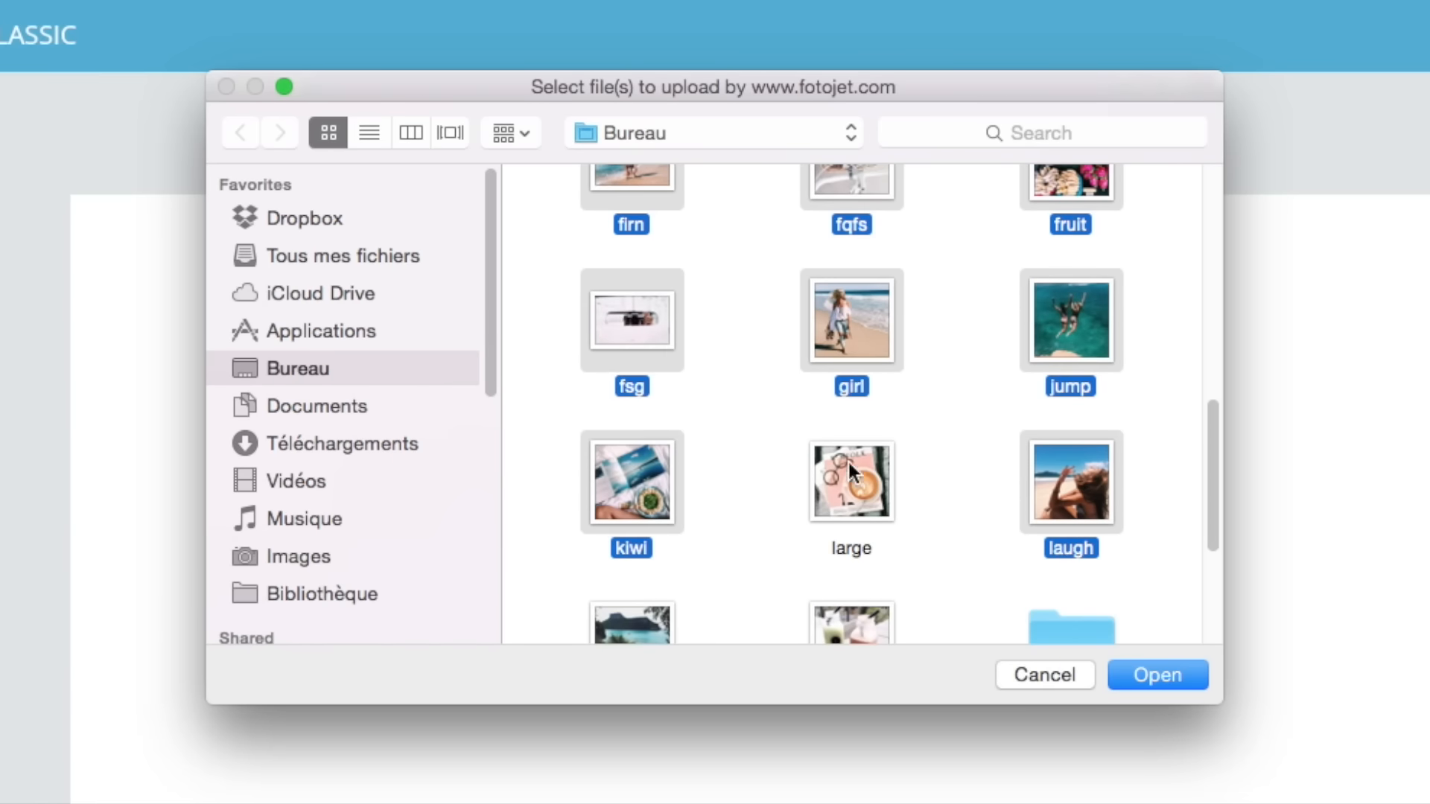
{"action": "left_click", "coordinate": [852, 482], "text": "super"}
{"action": "scroll", "coordinate": [847, 459], "scroll_direction": "down", "scroll_amount": 4}
{"action": "left_click", "coordinate": [852, 373], "text": "super"}
{"action": "key", "text": "Return"}
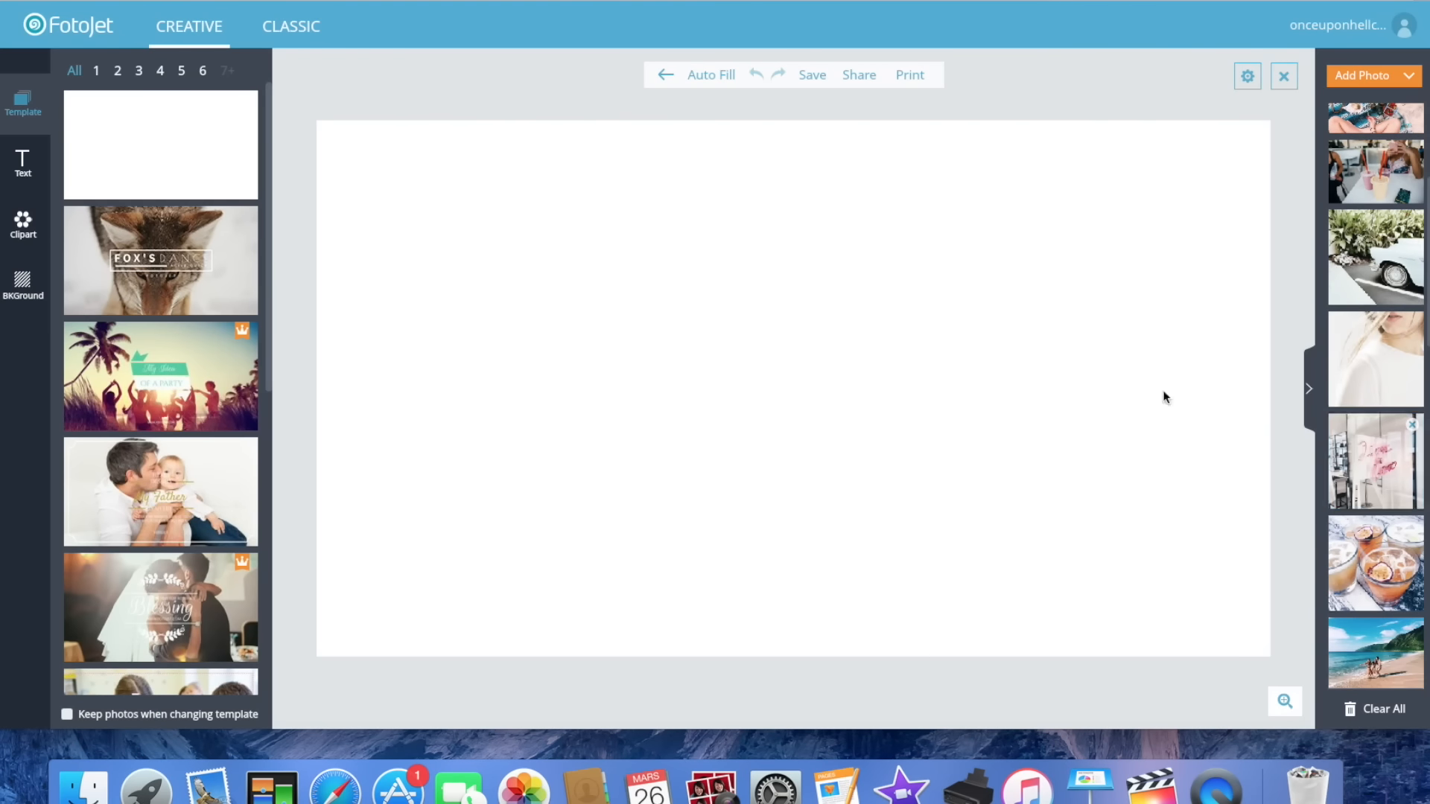
Apply the wood-bordered banner template with triangular photo frames and the STRANGERS title.
{"action": "scroll", "coordinate": [231, 350], "scroll_direction": "down", "scroll_amount": 3}
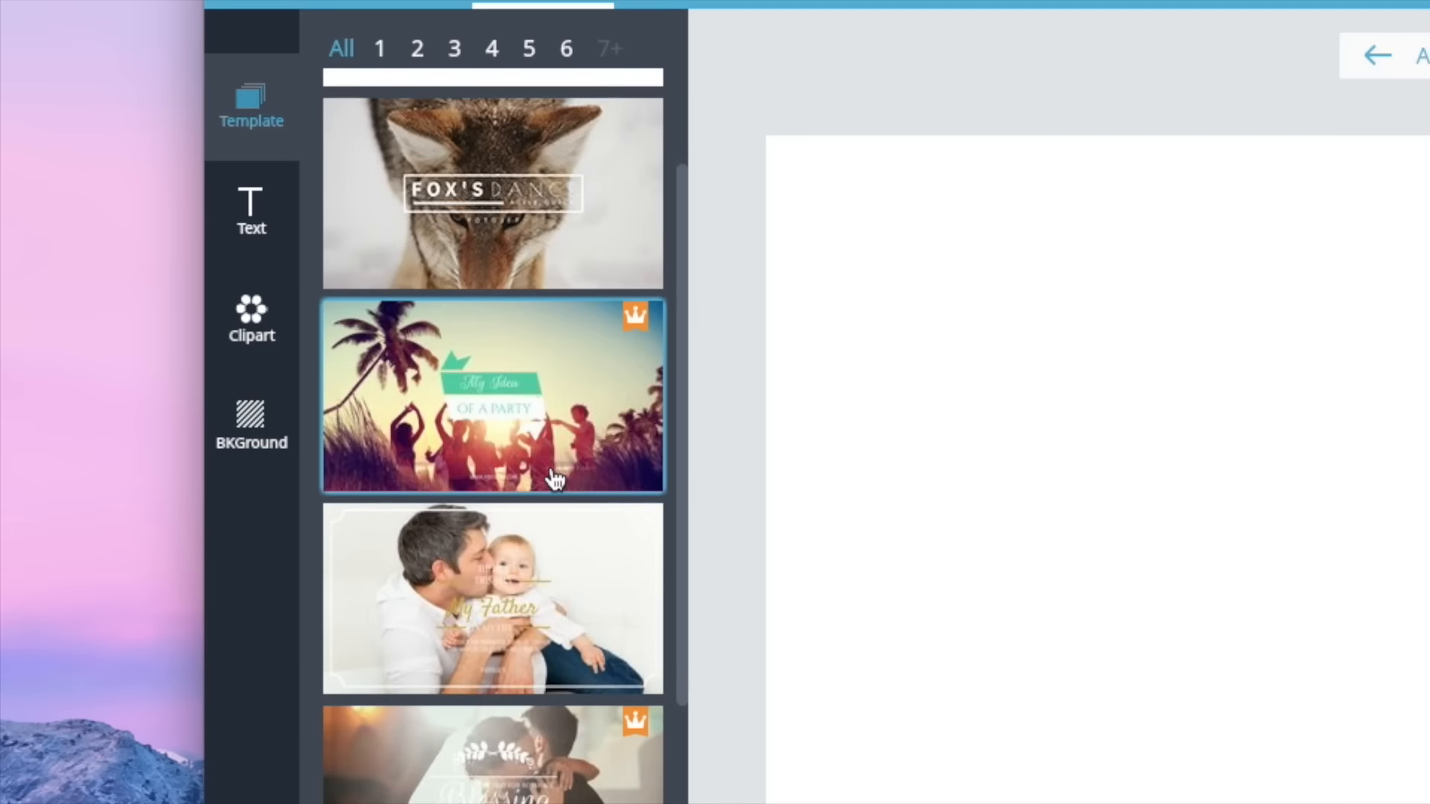
{"action": "scroll", "coordinate": [601, 458], "scroll_direction": "down", "scroll_amount": 2}
{"action": "left_click_drag", "start_coordinate": [677, 423], "coordinate": [676, 500]}
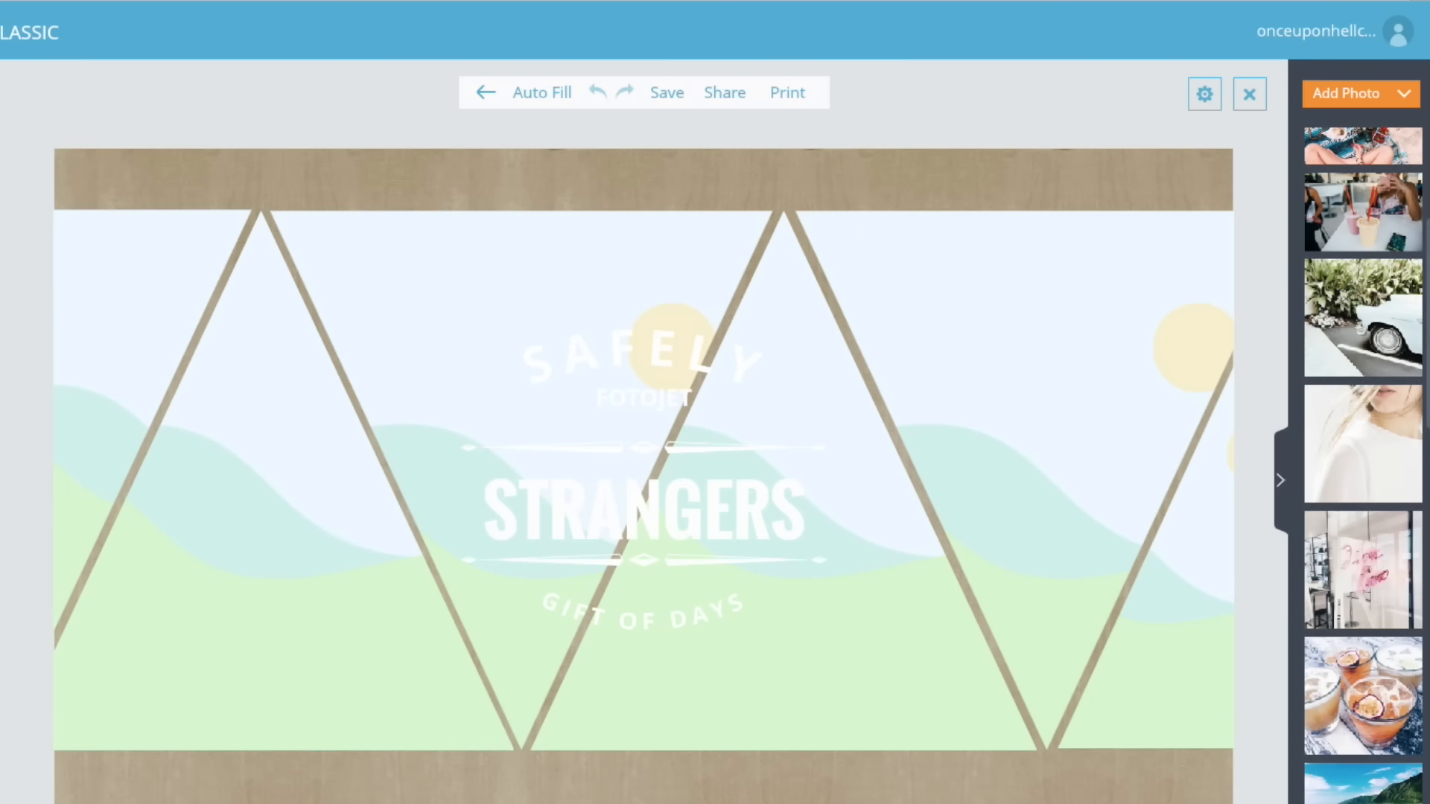
Fill three of the triangular frames with the blonde woman, vintage car and pink neon sign photos.
{"action": "left_click_drag", "start_coordinate": [1384, 440], "coordinate": [1015, 371]}
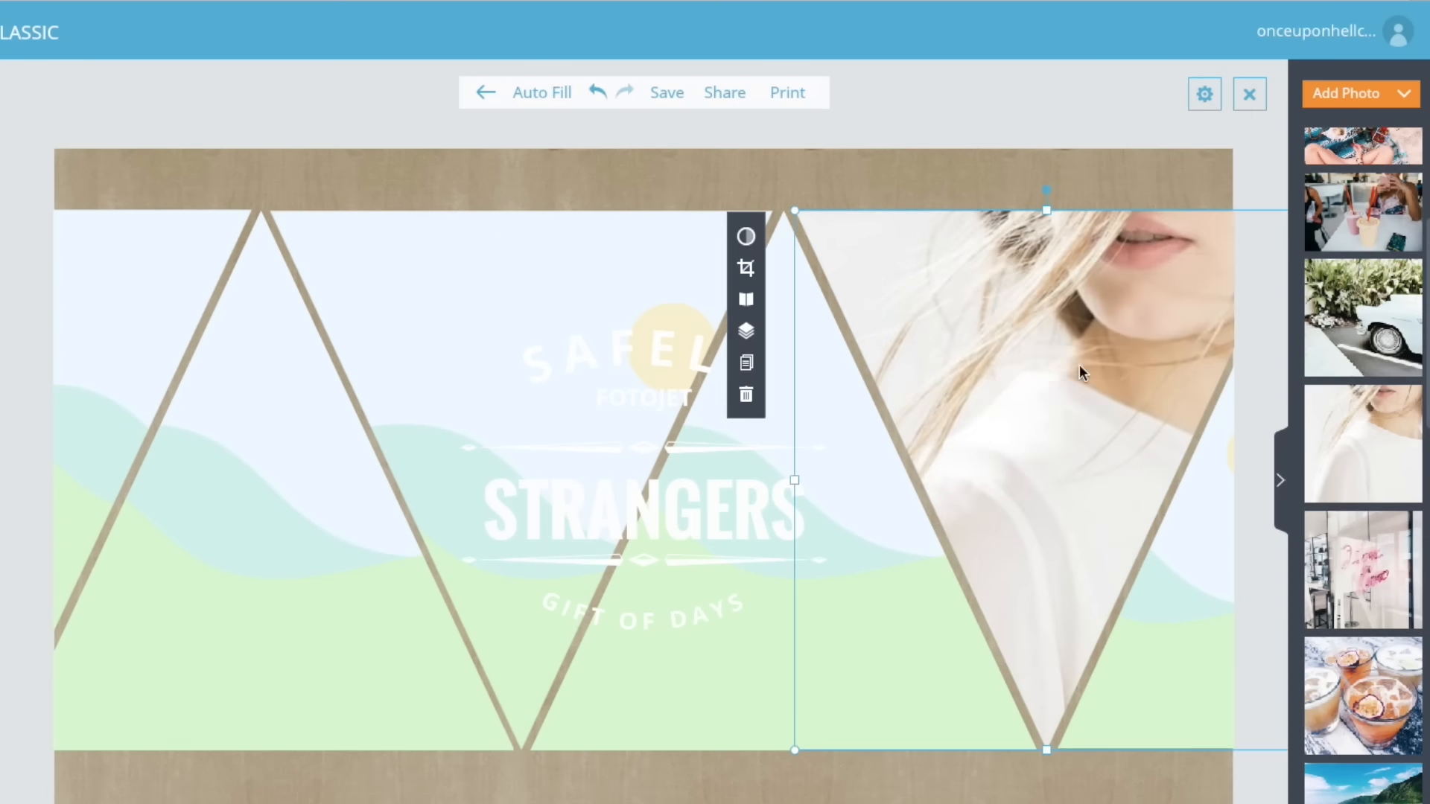
{"action": "left_click_drag", "start_coordinate": [1363, 317], "coordinate": [745, 588]}
{"action": "left_click_drag", "start_coordinate": [1355, 570], "coordinate": [596, 391]}
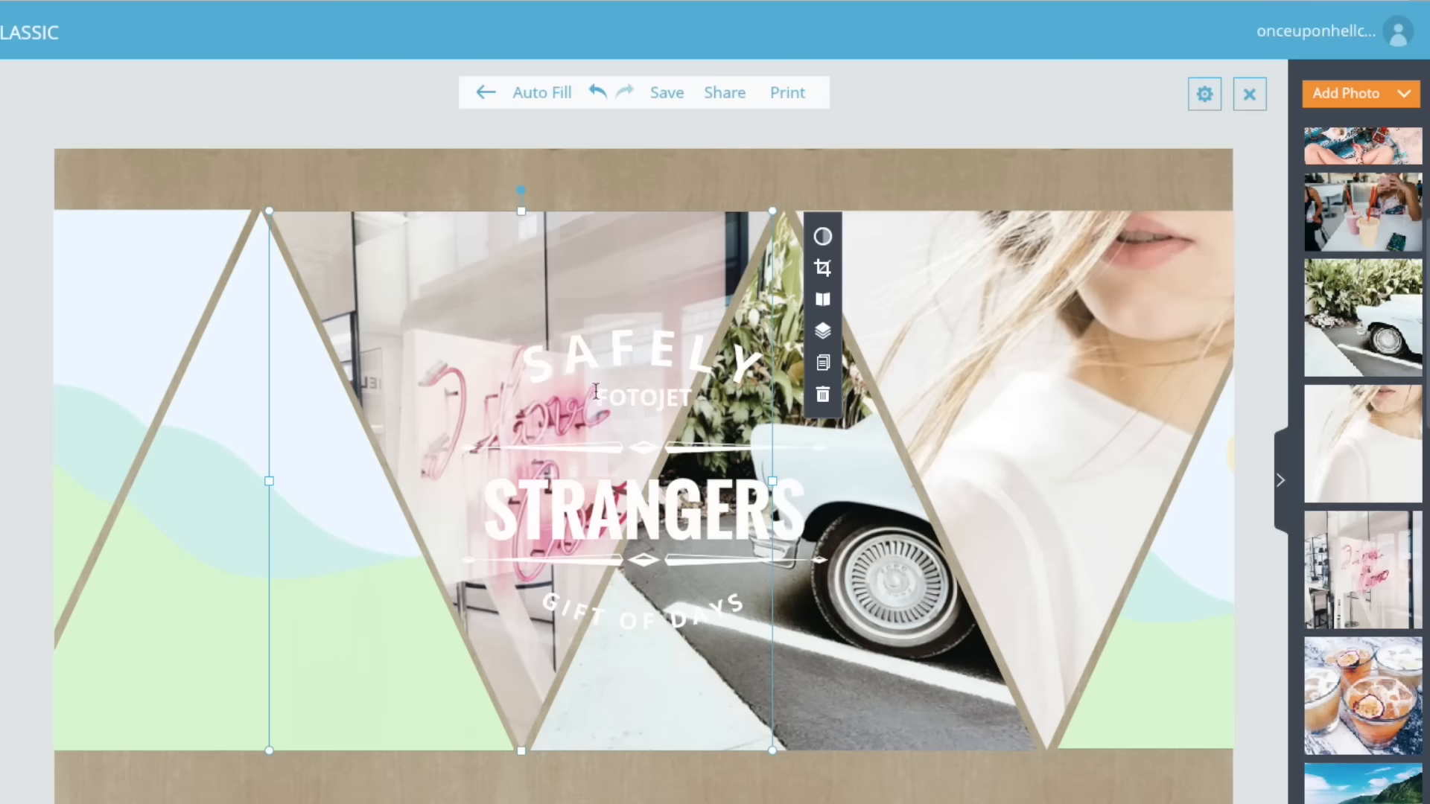
{"action": "left_click", "coordinate": [1197, 660]}
Fill the two left-hand triangular frames of the banner with the flower basket and passion fruit drinks photos.
{"action": "scroll", "coordinate": [1335, 585], "scroll_direction": "up", "scroll_amount": 3}
{"action": "scroll", "coordinate": [1334, 588], "scroll_direction": "down", "scroll_amount": 5}
{"action": "left_click_drag", "start_coordinate": [1373, 626], "coordinate": [101, 345]}
{"action": "left_click_drag", "start_coordinate": [1386, 434], "coordinate": [238, 715]}
Replace the STRANGERS title in the centre of the banner with HELLCAT.
{"action": "left_click", "coordinate": [584, 506]}
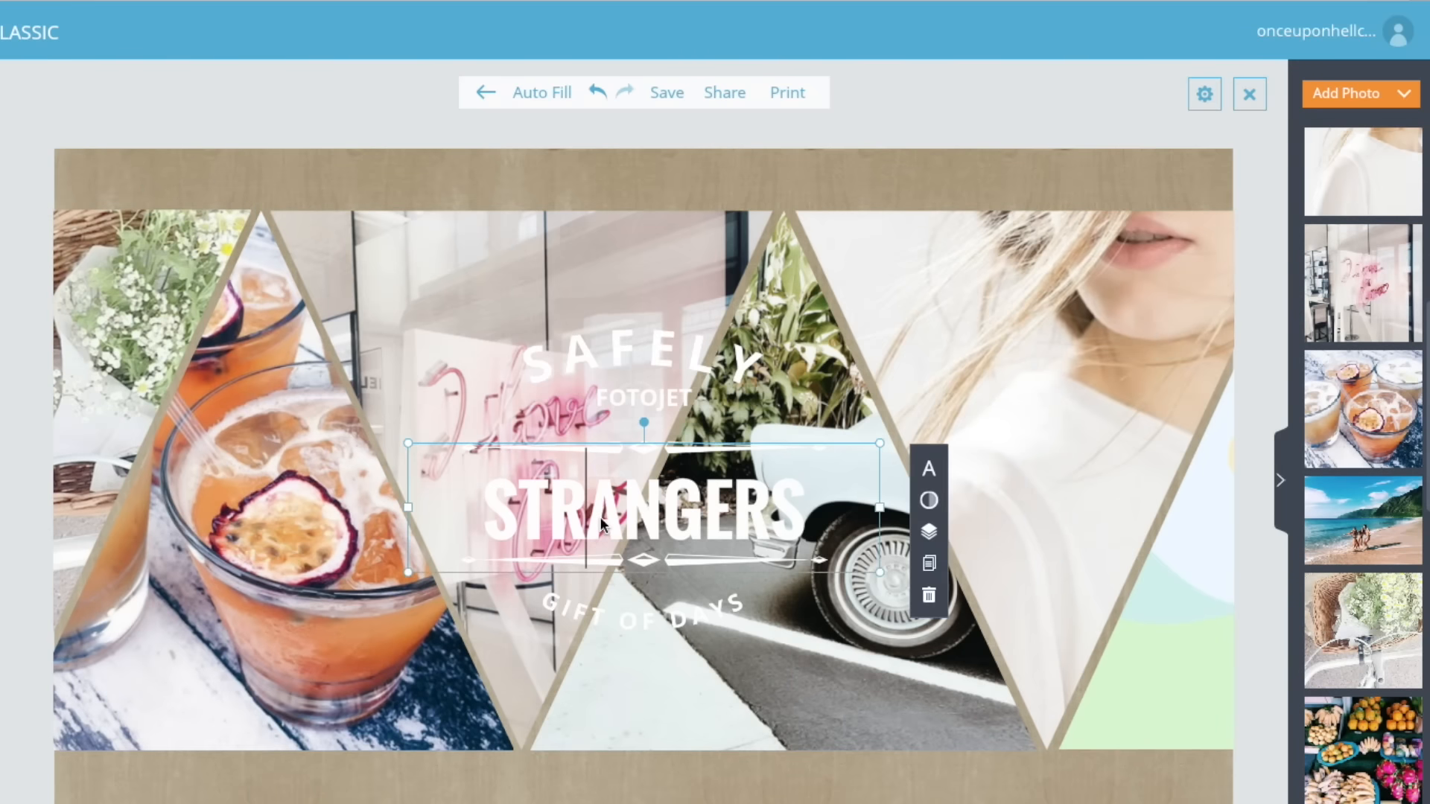
{"action": "left_click_drag", "start_coordinate": [490, 505], "coordinate": [831, 517]}
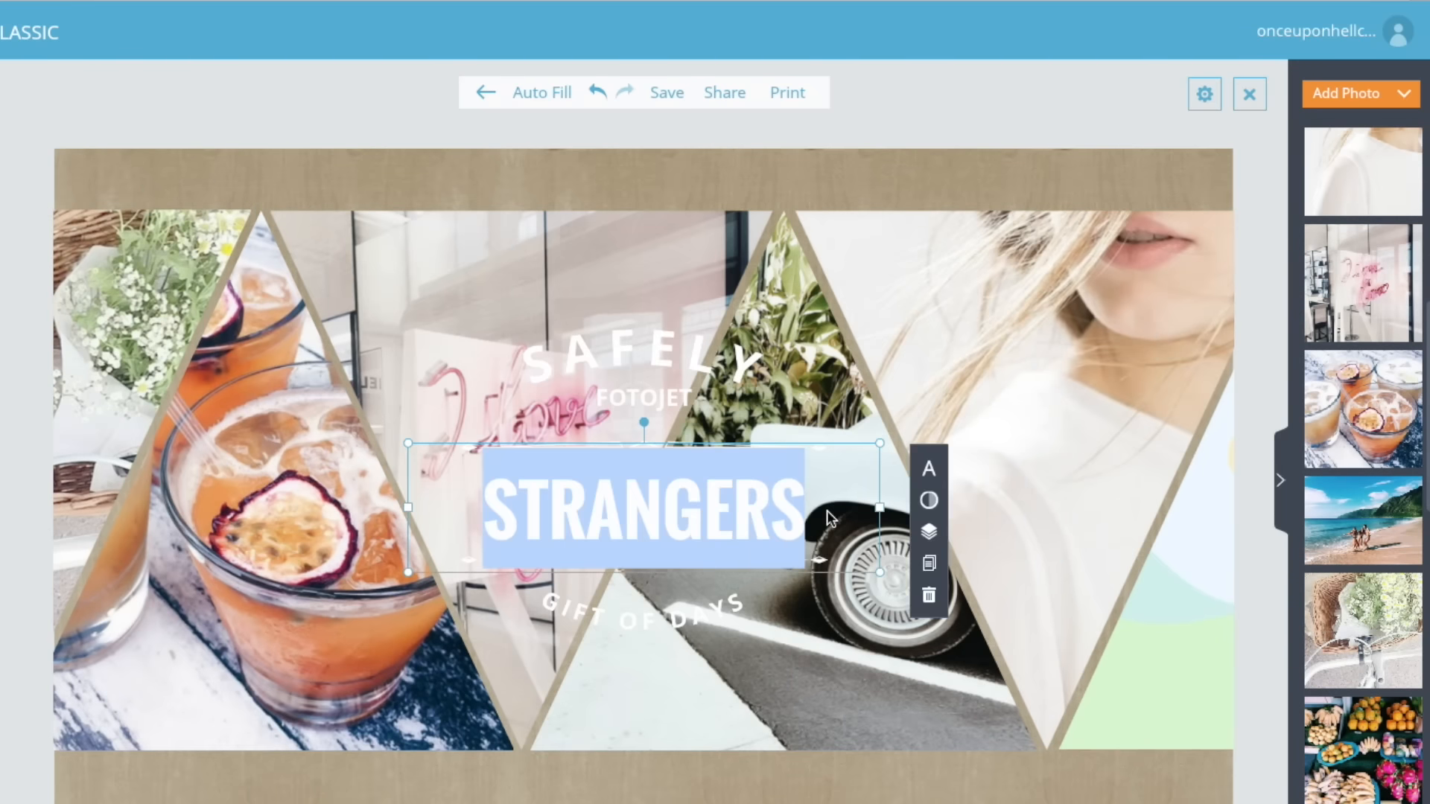
{"action": "type", "text": "HELLCAT"}
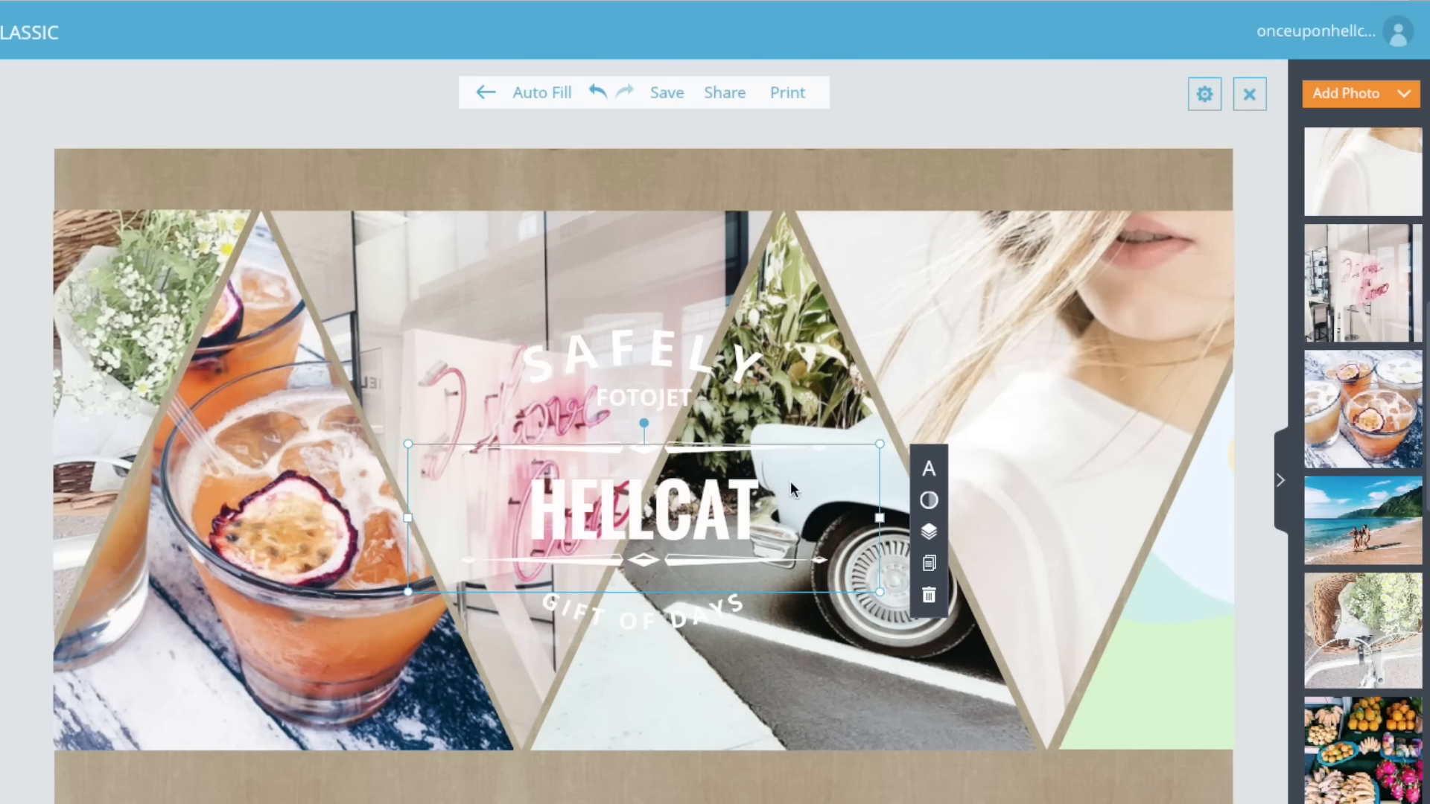
Change the small FOTOJET line beneath the curved SAFELY graphic to "editing channel".
{"action": "left_click", "coordinate": [639, 627]}
{"action": "left_click", "coordinate": [572, 356]}
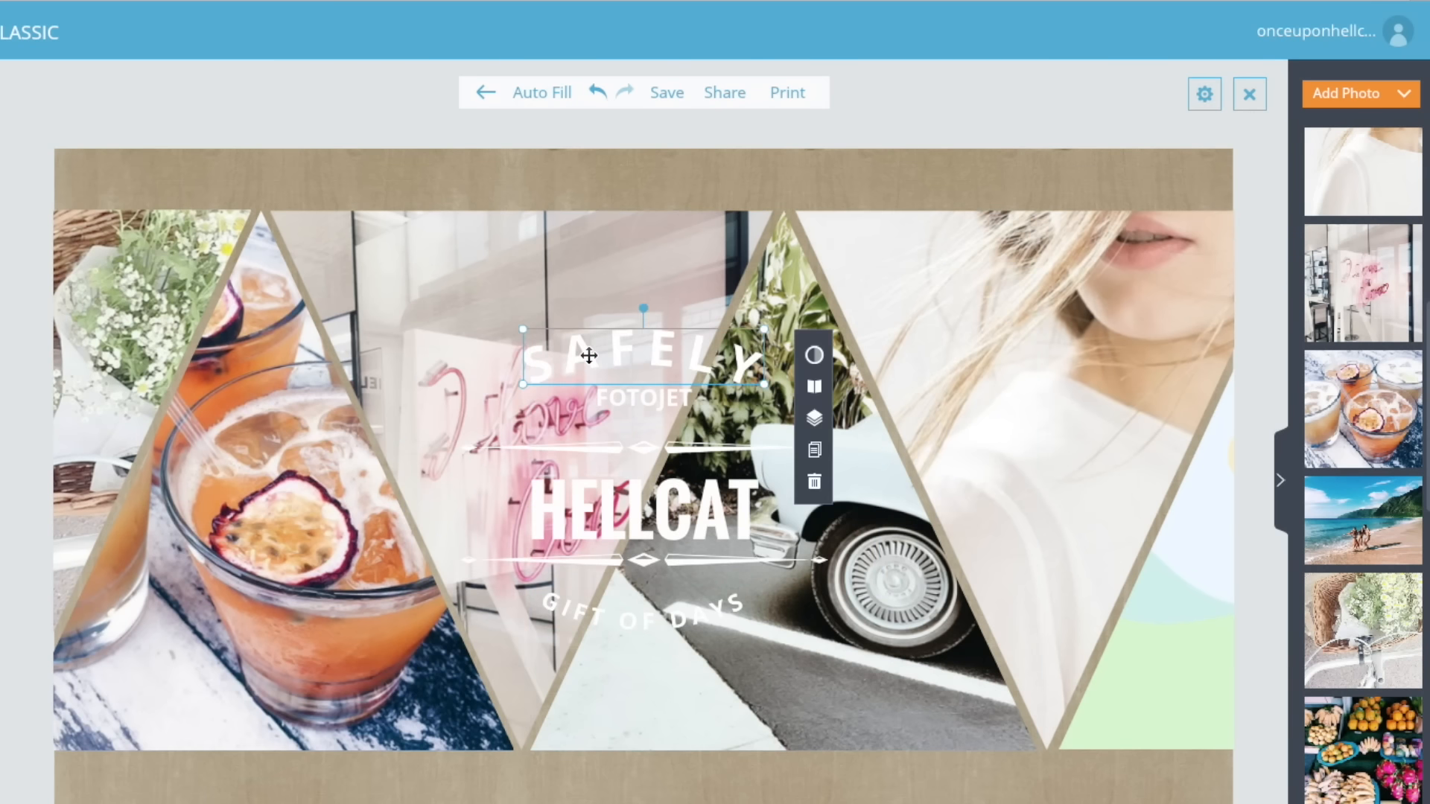
{"action": "left_click", "coordinate": [734, 237]}
{"action": "left_click", "coordinate": [747, 363]}
{"action": "double_click", "coordinate": [709, 403]}
{"action": "type", "text": "channel"}
{"action": "left_click", "coordinate": [747, 349]}
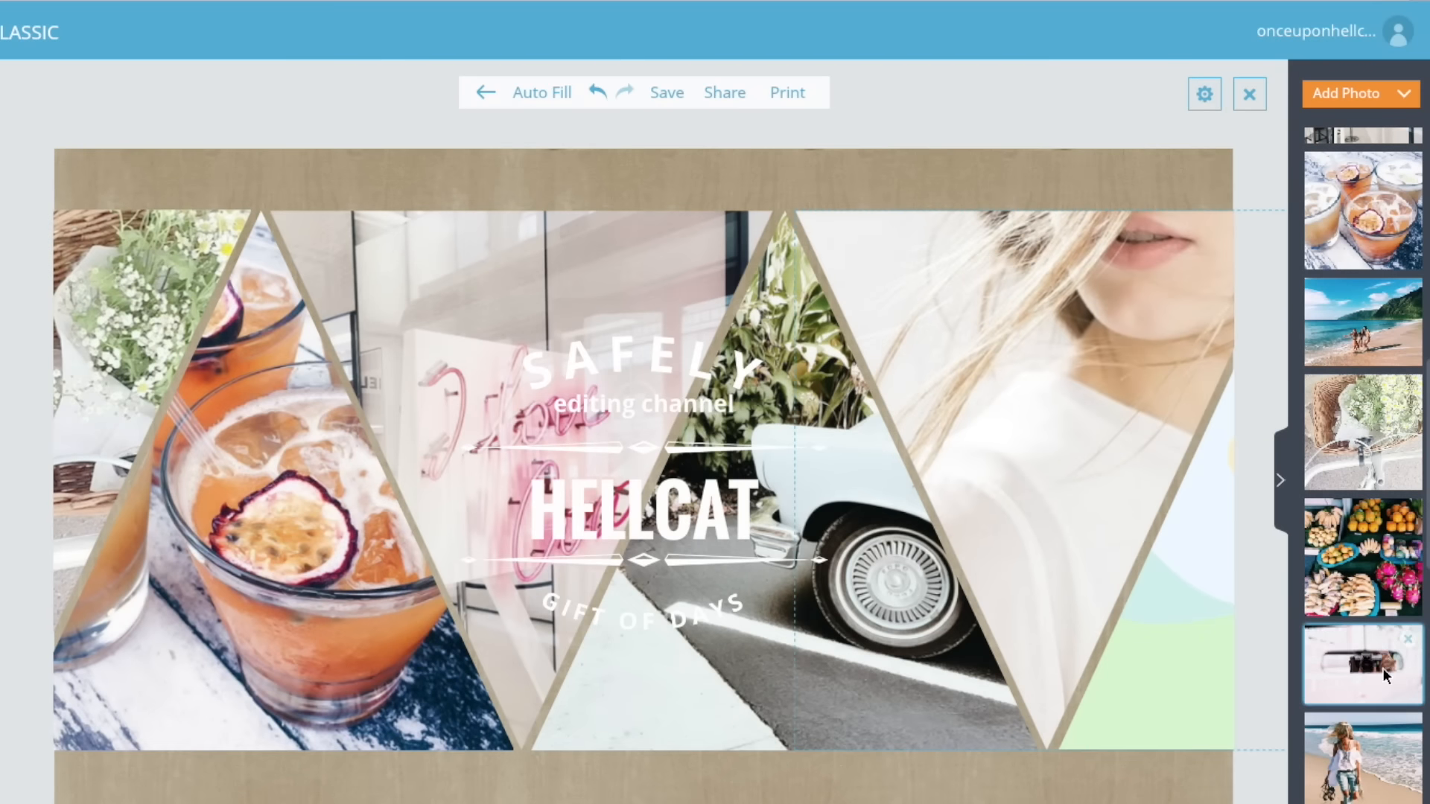
Place the camera photo in the banner's far-right frame and shift its crop so the camera shows inside the frame.
{"action": "left_click_drag", "start_coordinate": [1386, 674], "coordinate": [1167, 677]}
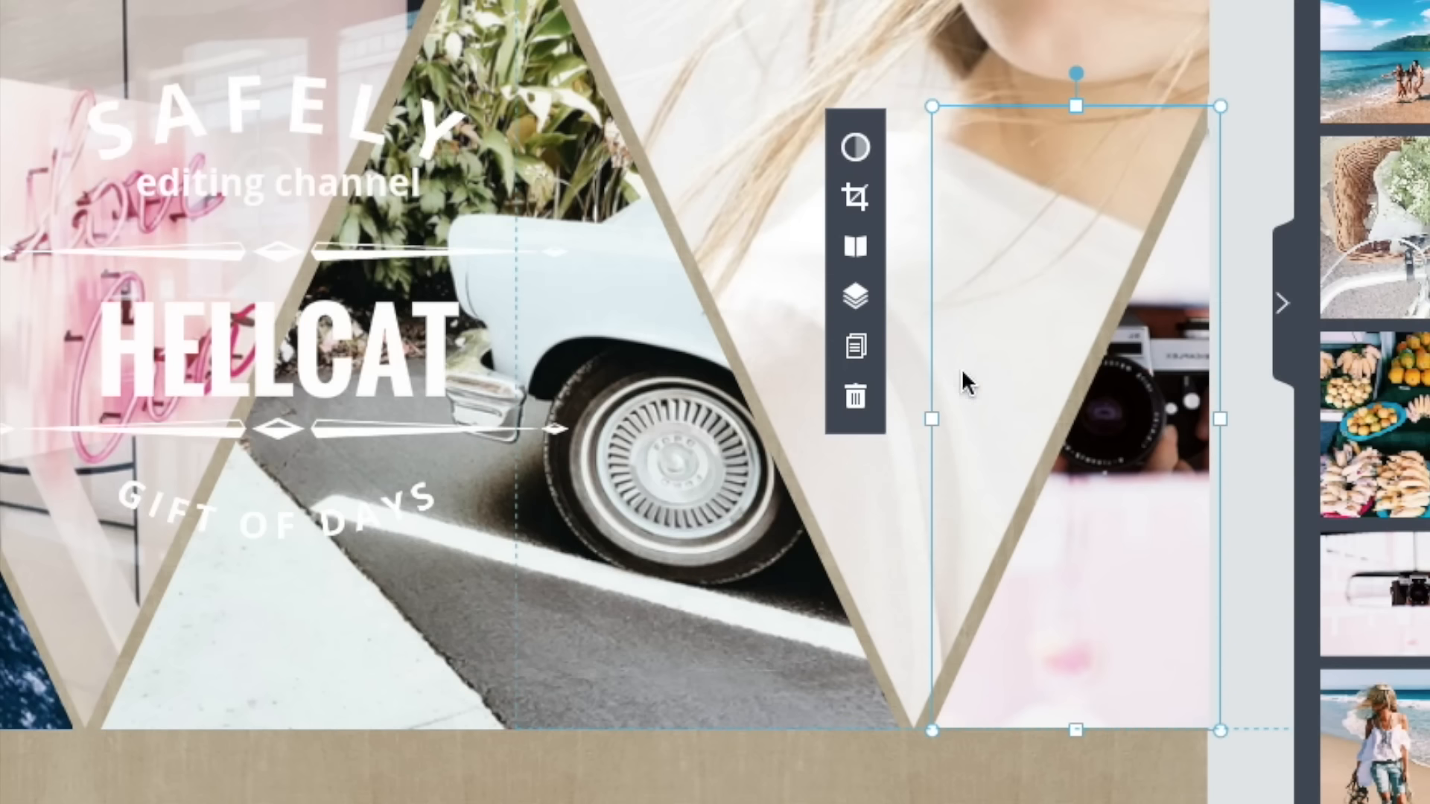
{"action": "left_click", "coordinate": [871, 223]}
{"action": "left_click_drag", "start_coordinate": [1111, 409], "coordinate": [1216, 472]}
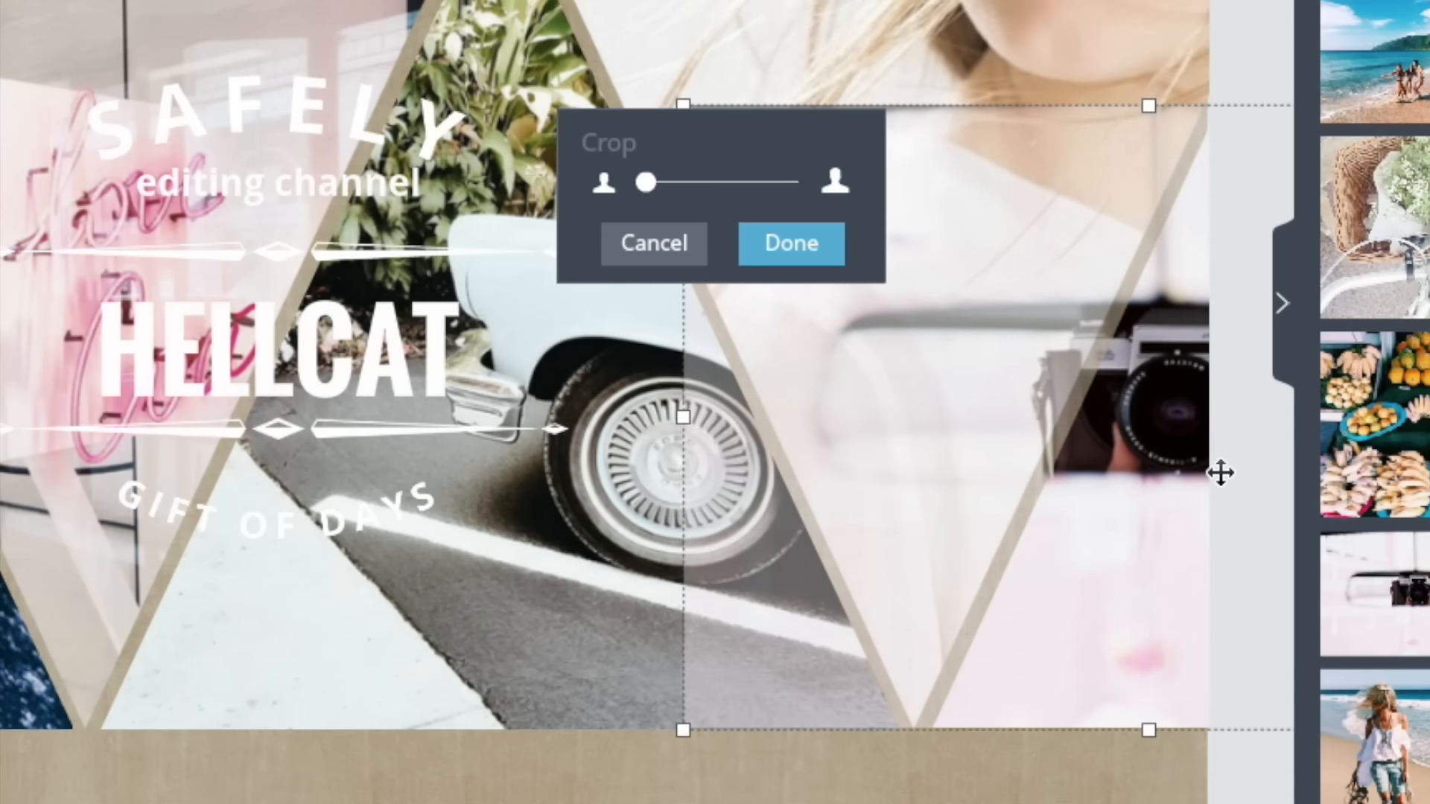
{"action": "left_click", "coordinate": [791, 245]}
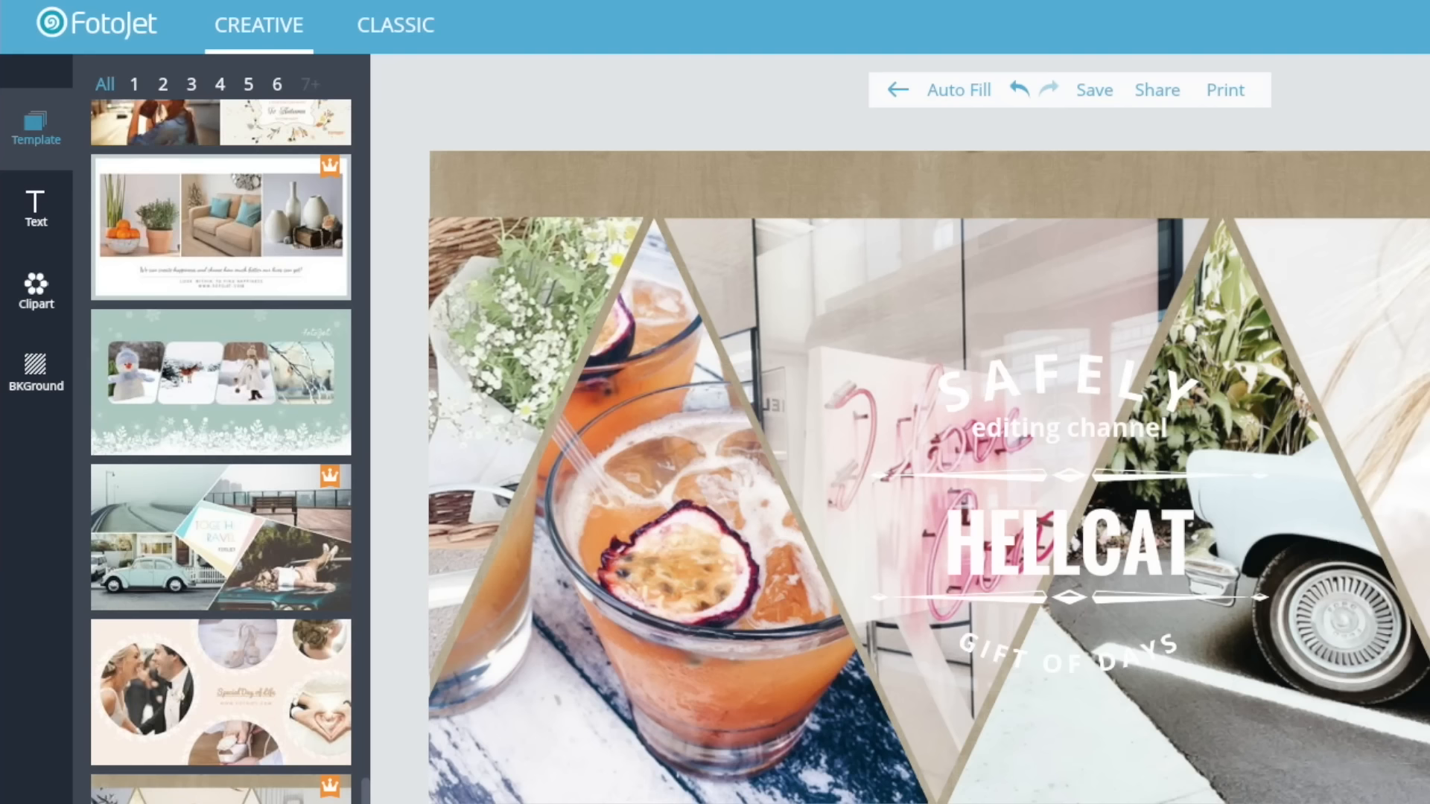
Browse the background options, then add a pink script text reading "Hellcat" over the centre of the banner.
{"action": "scroll", "coordinate": [277, 628], "scroll_direction": "down", "scroll_amount": 1}
{"action": "scroll", "coordinate": [293, 583], "scroll_direction": "up", "scroll_amount": 3}
{"action": "left_click", "coordinate": [41, 379]}
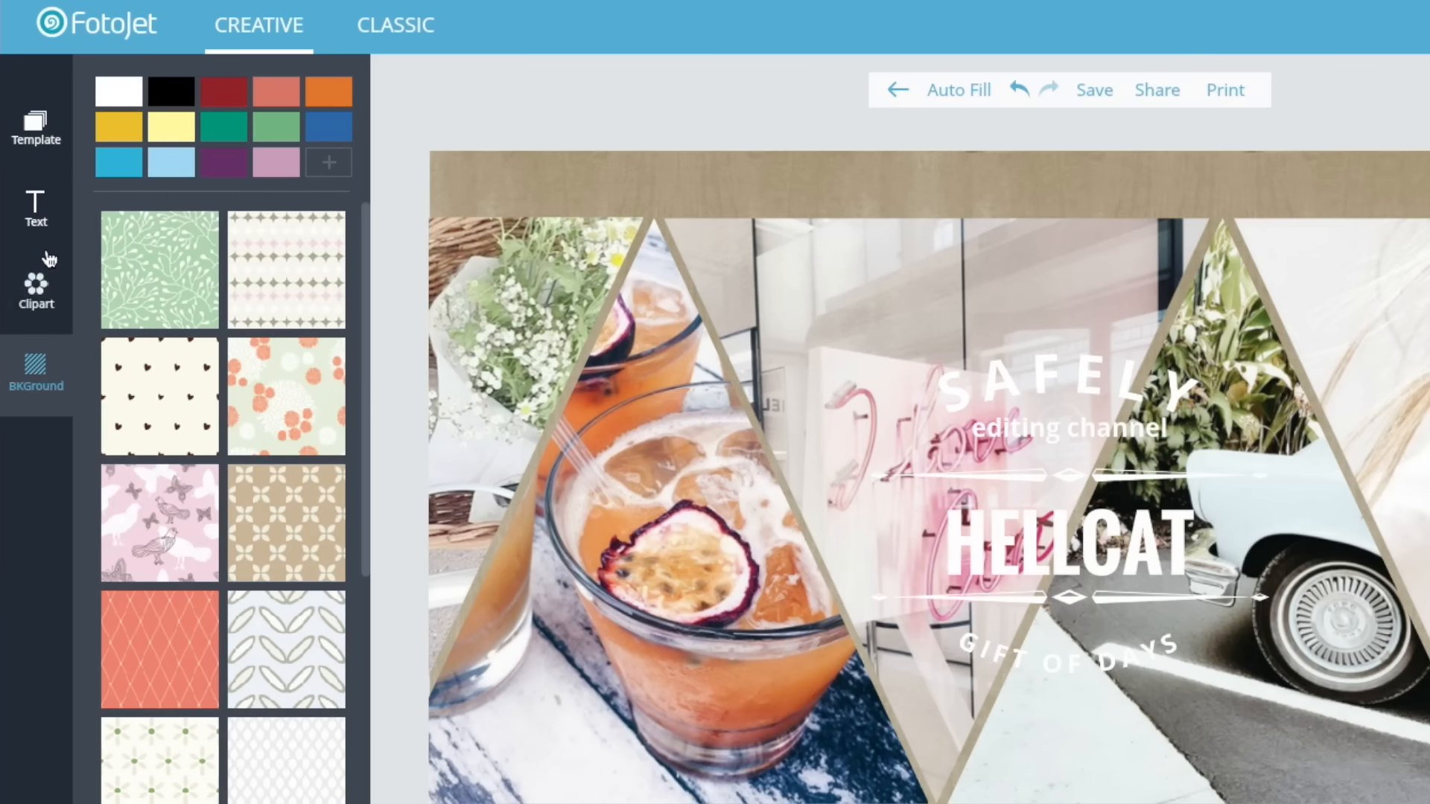
{"action": "left_click", "coordinate": [36, 210]}
{"action": "scroll", "coordinate": [252, 405], "scroll_direction": "down", "scroll_amount": 1}
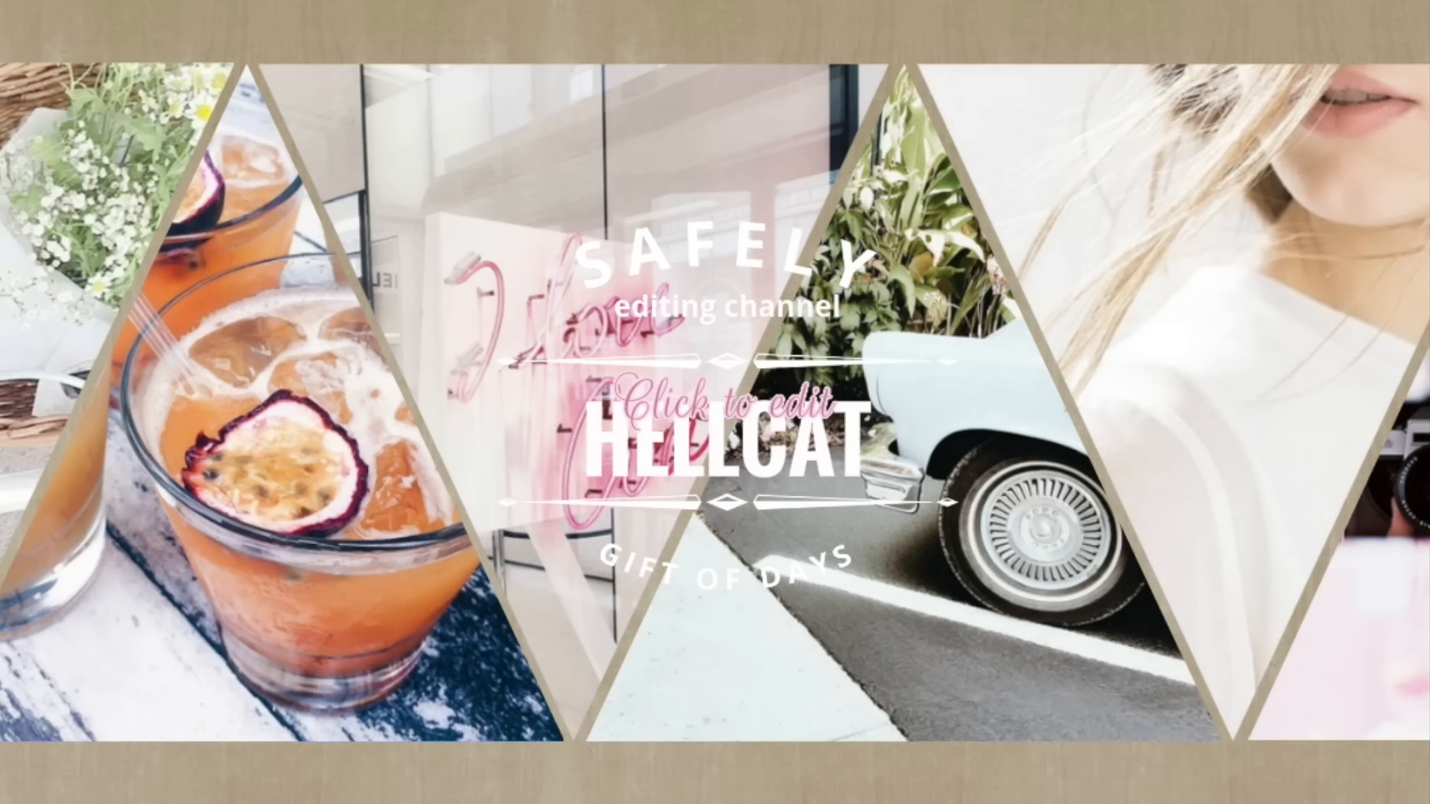
{"action": "left_click", "coordinate": [201, 374]}
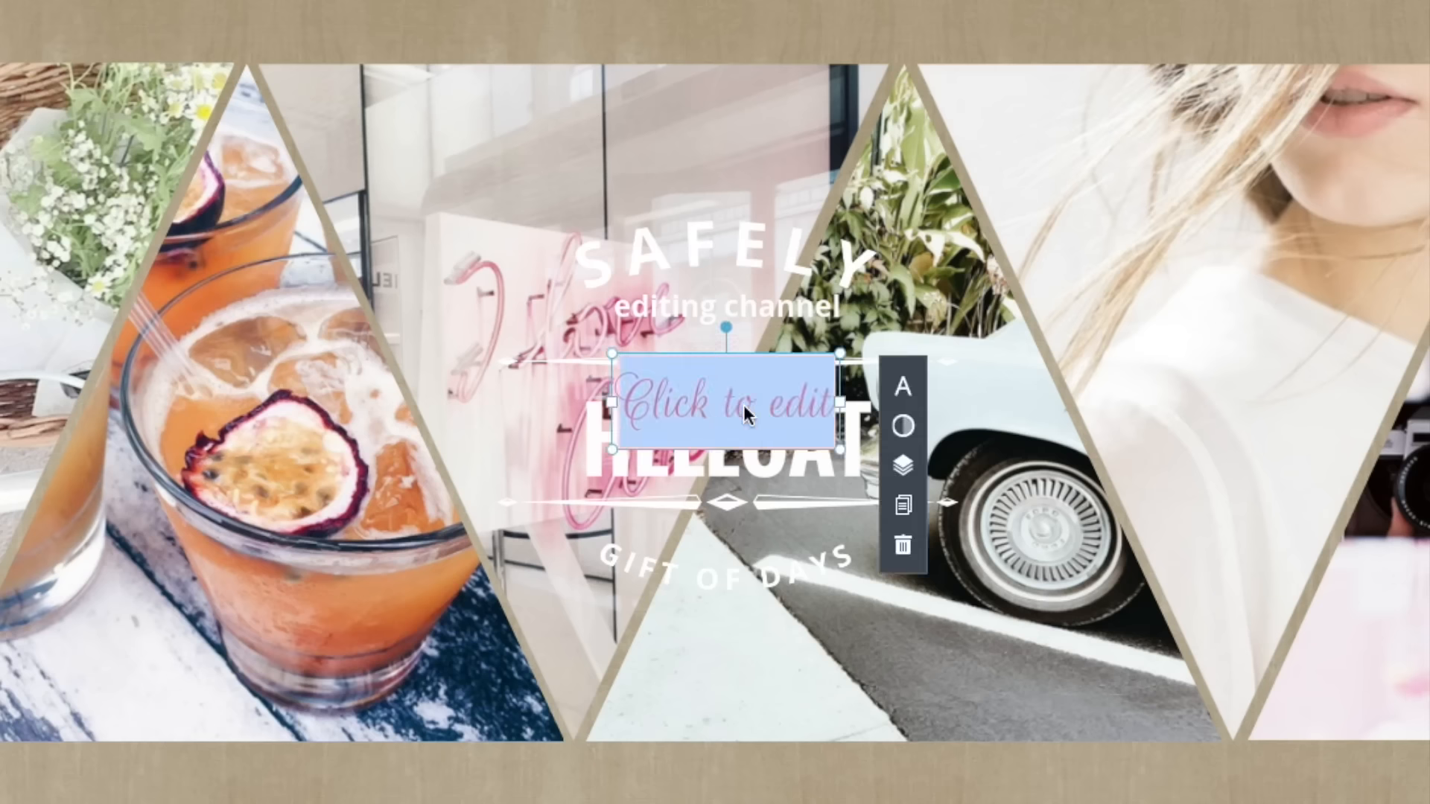
{"action": "left_click_drag", "start_coordinate": [615, 402], "coordinate": [612, 402]}
{"action": "type", "text": "Hellcat"}
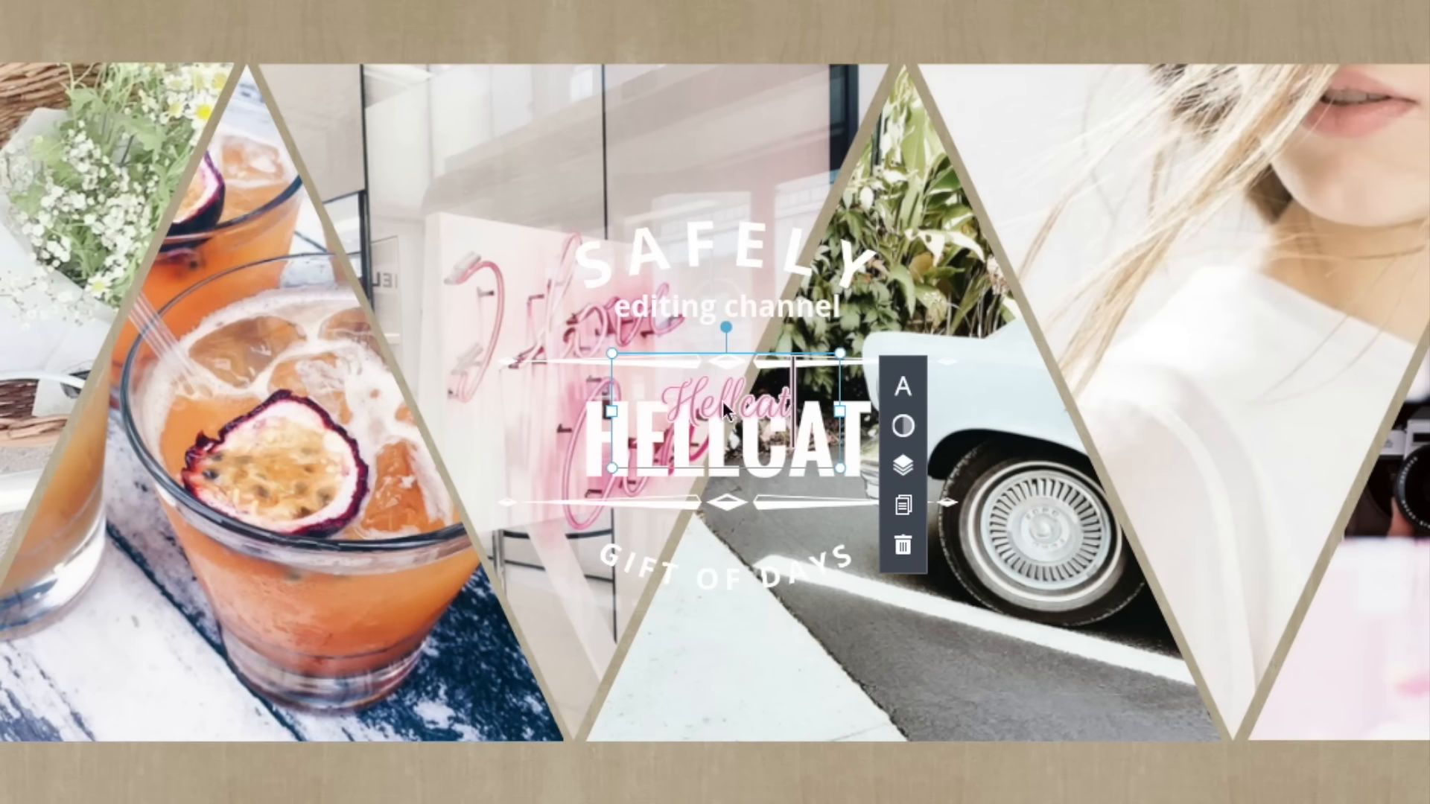
Set the added Hellcat text in the Permanent Marker font, then widen and reposition its text box.
{"action": "left_click", "coordinate": [903, 386]}
{"action": "scroll", "coordinate": [1131, 545], "scroll_direction": "up", "scroll_amount": 5}
{"action": "scroll", "coordinate": [1127, 541], "scroll_direction": "down", "scroll_amount": 1}
{"action": "left_click", "coordinate": [1129, 602]}
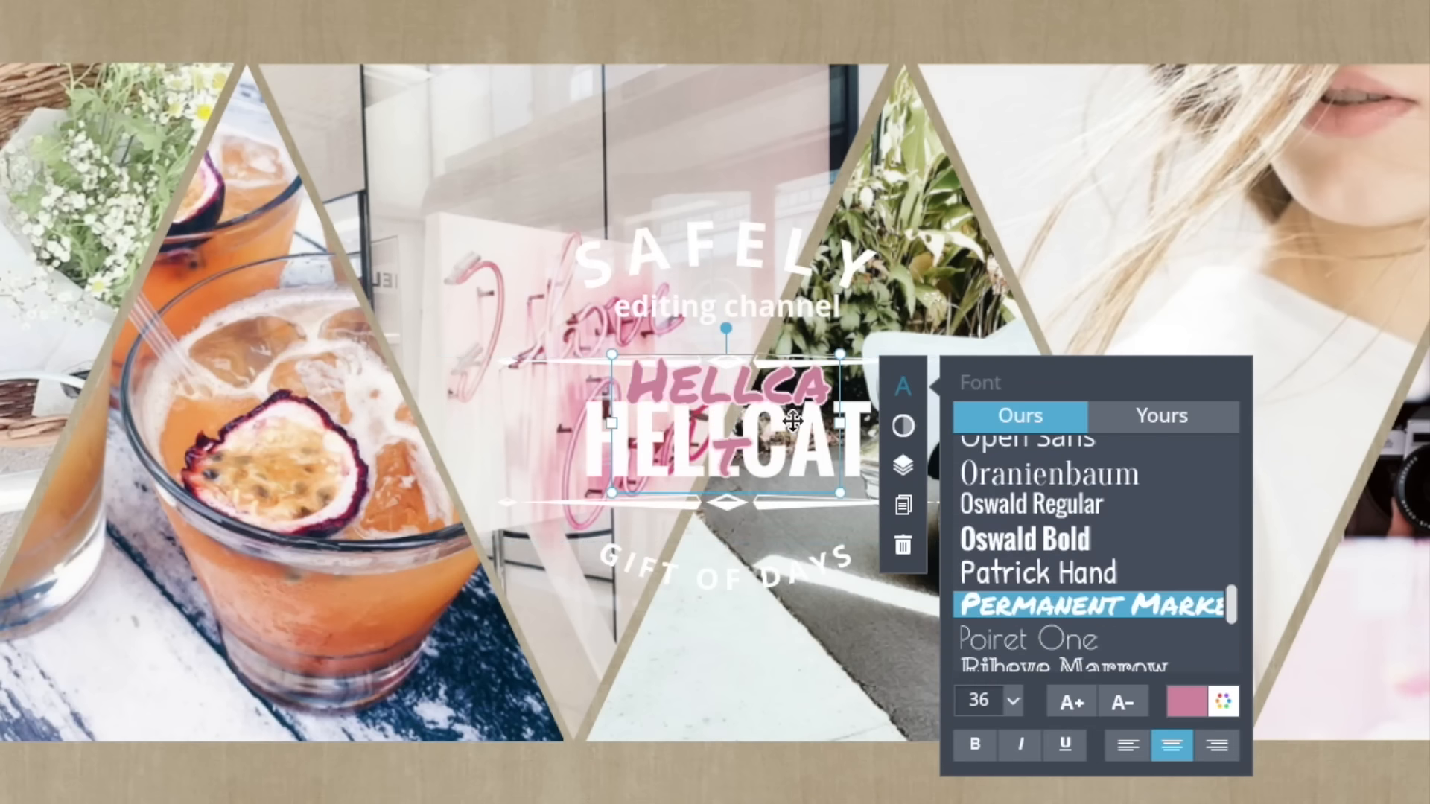
{"action": "left_click_drag", "start_coordinate": [839, 423], "coordinate": [961, 423]}
{"action": "left_click_drag", "start_coordinate": [837, 392], "coordinate": [799, 439]}
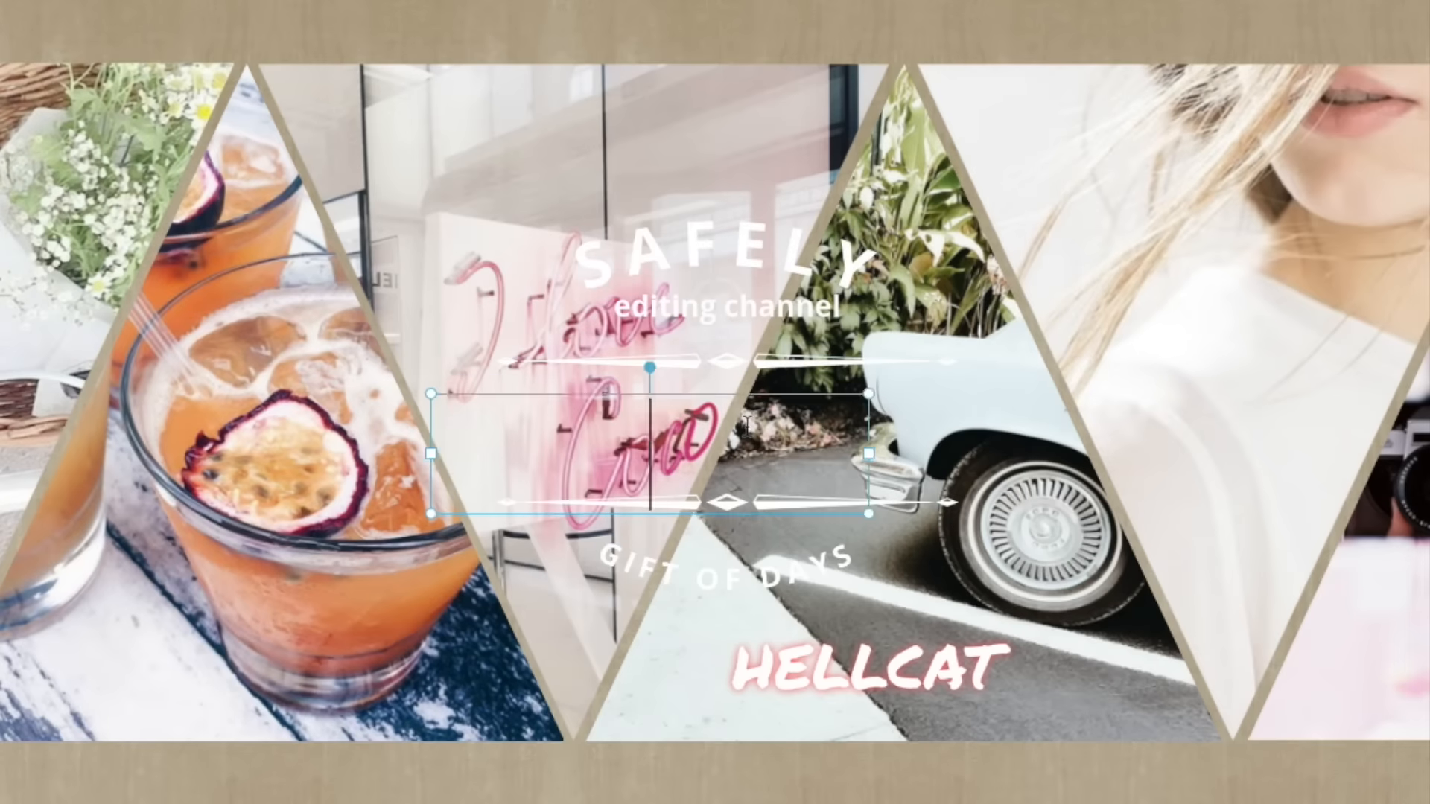
{"action": "left_click", "coordinate": [214, 800]}
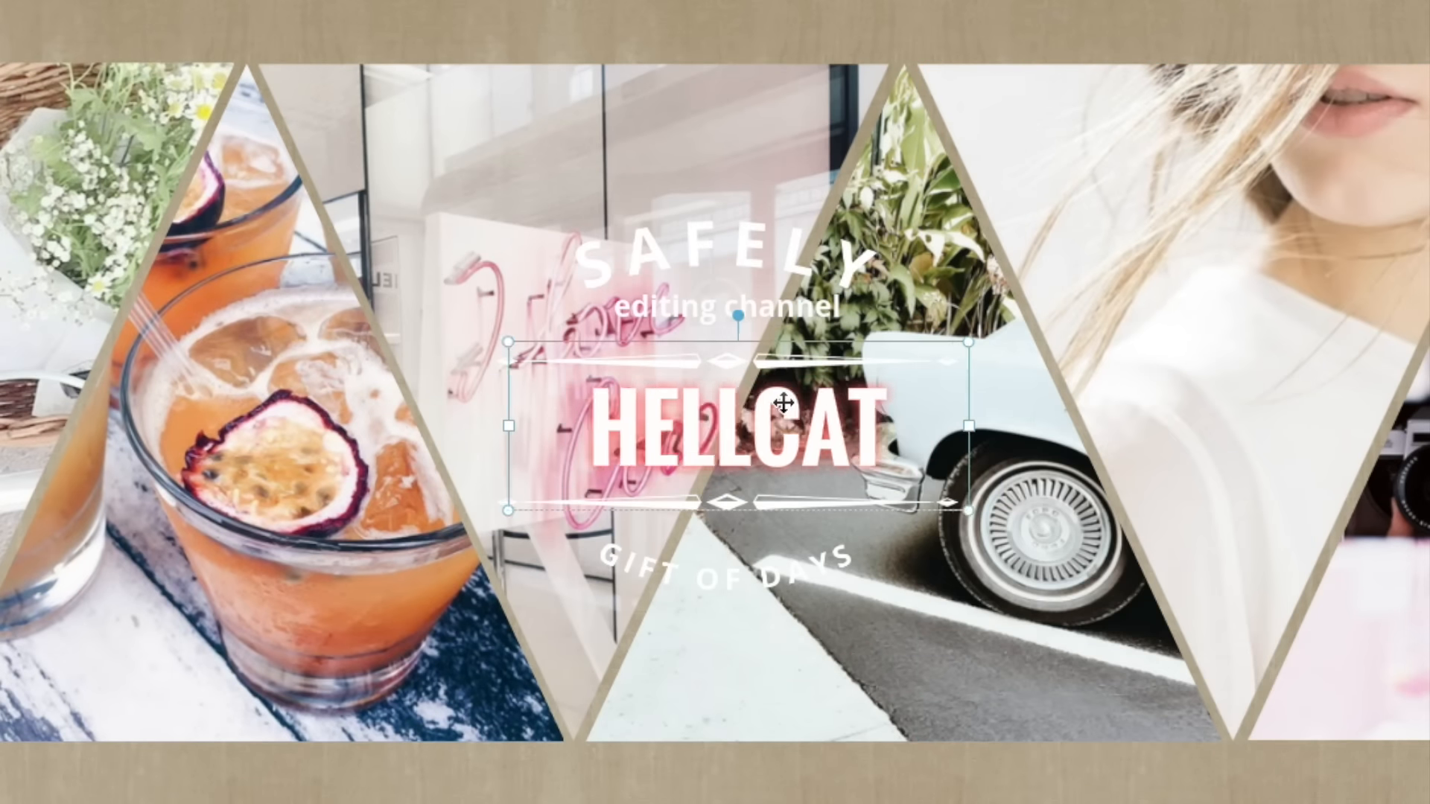
Examine the effect sliders, flip choices and layer options available for the curved SAFELY graphic.
{"action": "left_click", "coordinate": [638, 260]}
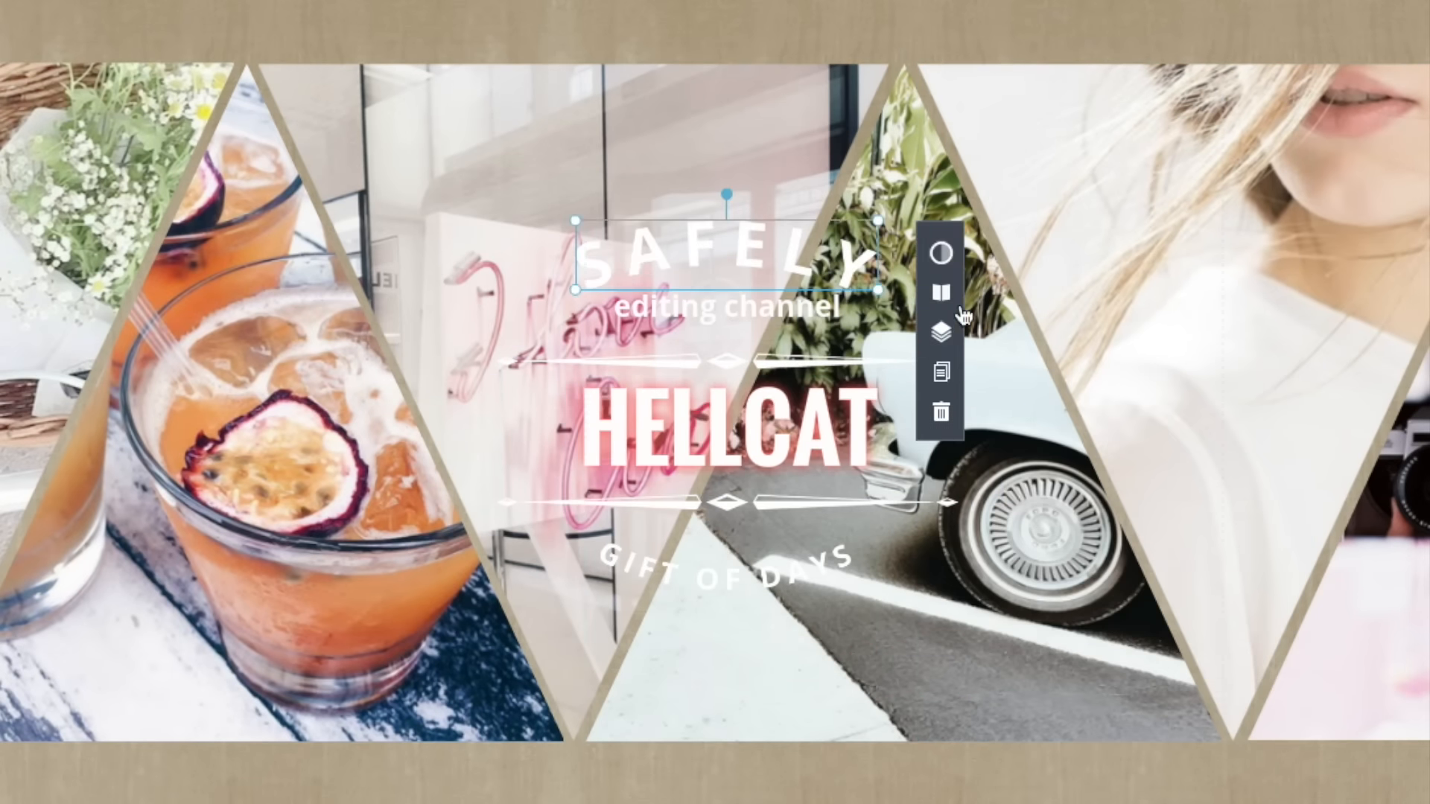
{"action": "left_click", "coordinate": [941, 253]}
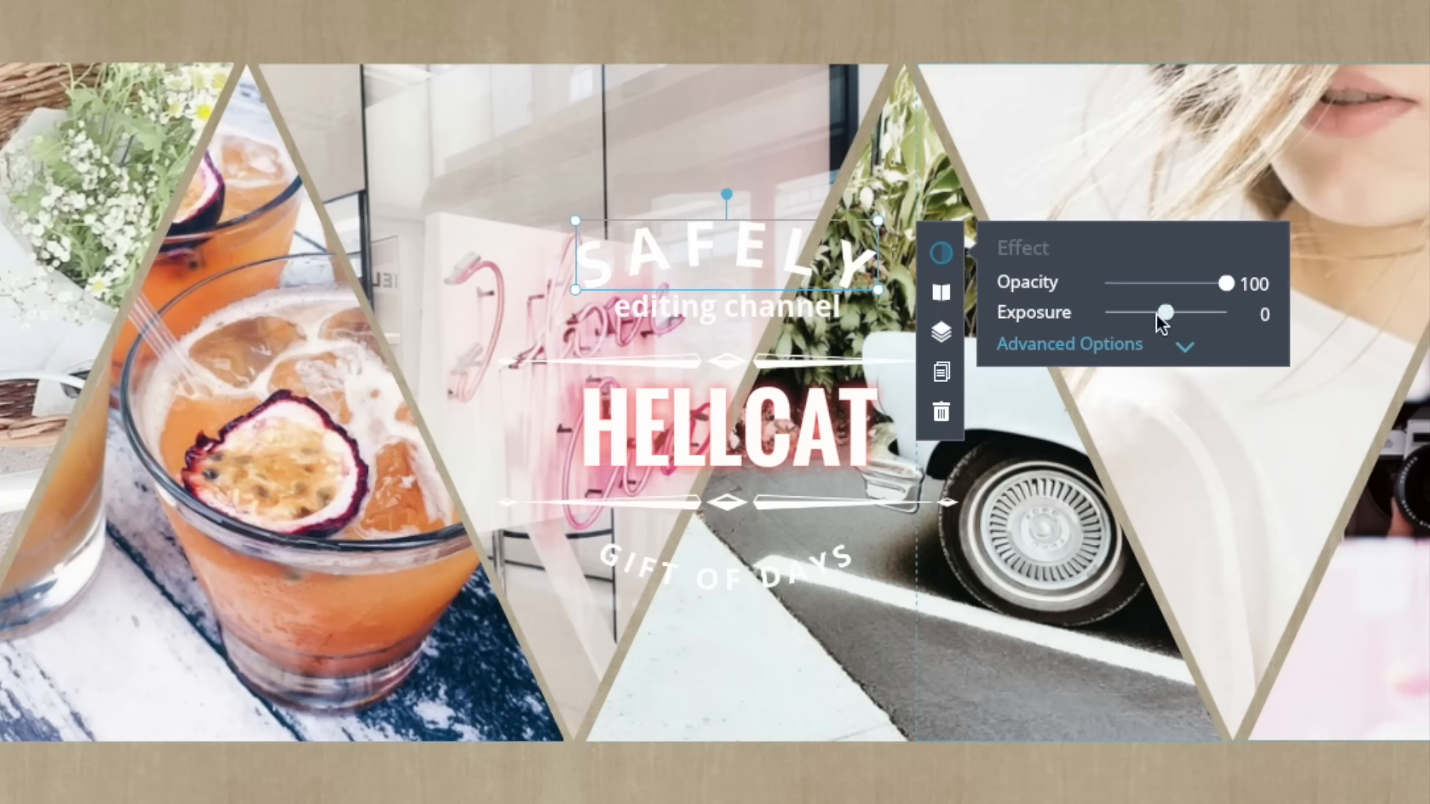
{"action": "left_click", "coordinate": [1080, 346]}
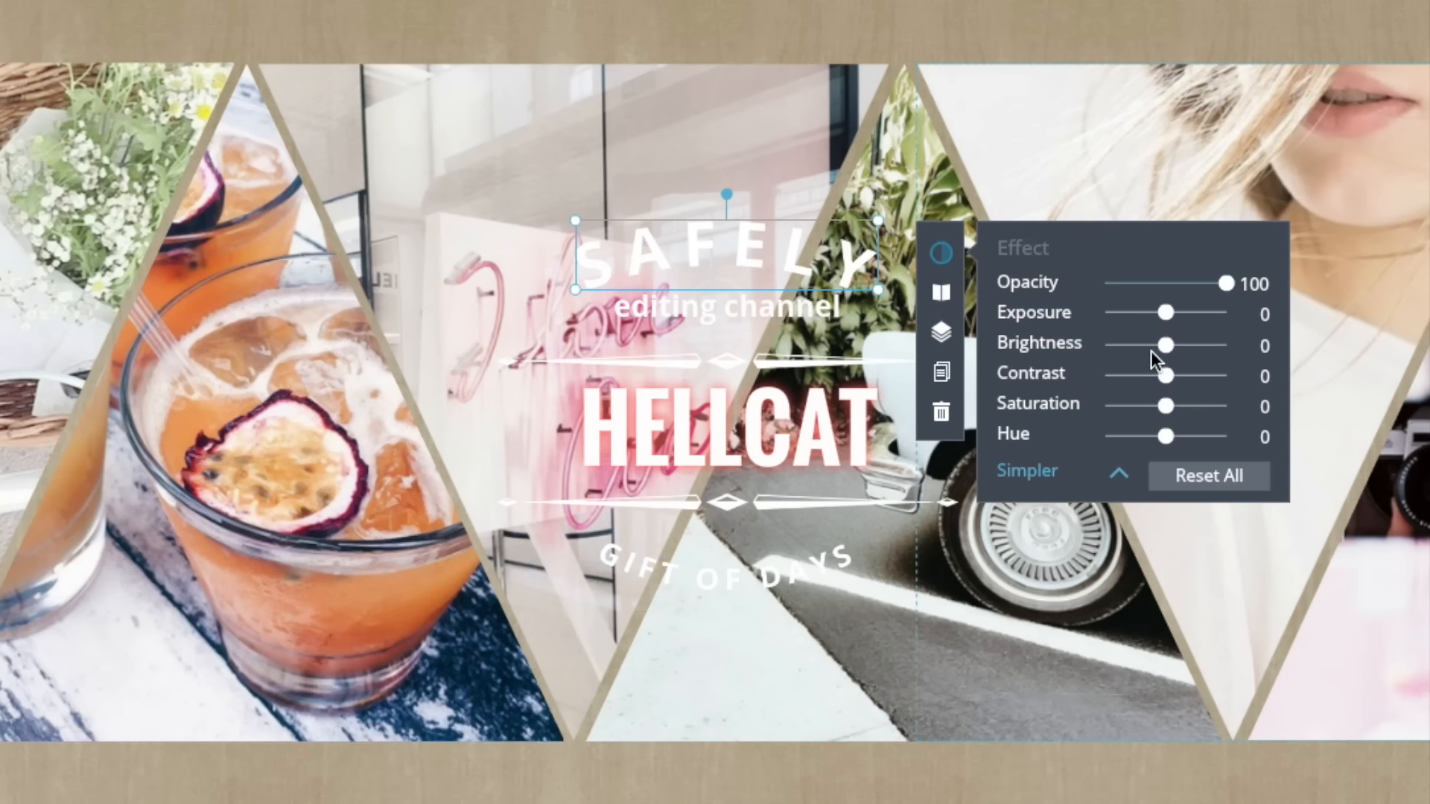
{"action": "left_click", "coordinate": [942, 293]}
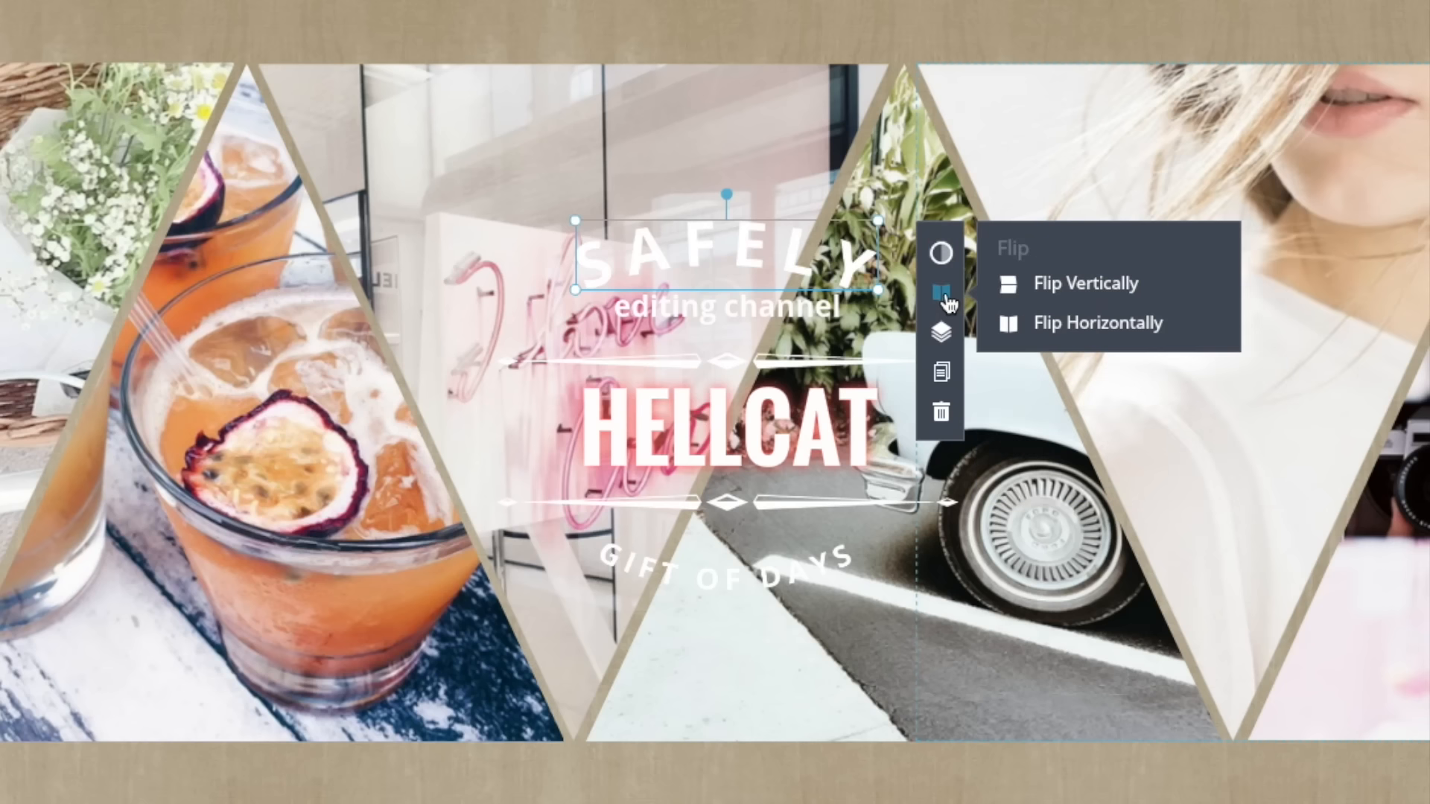
{"action": "left_click", "coordinate": [946, 341]}
{"action": "left_click", "coordinate": [988, 66]}
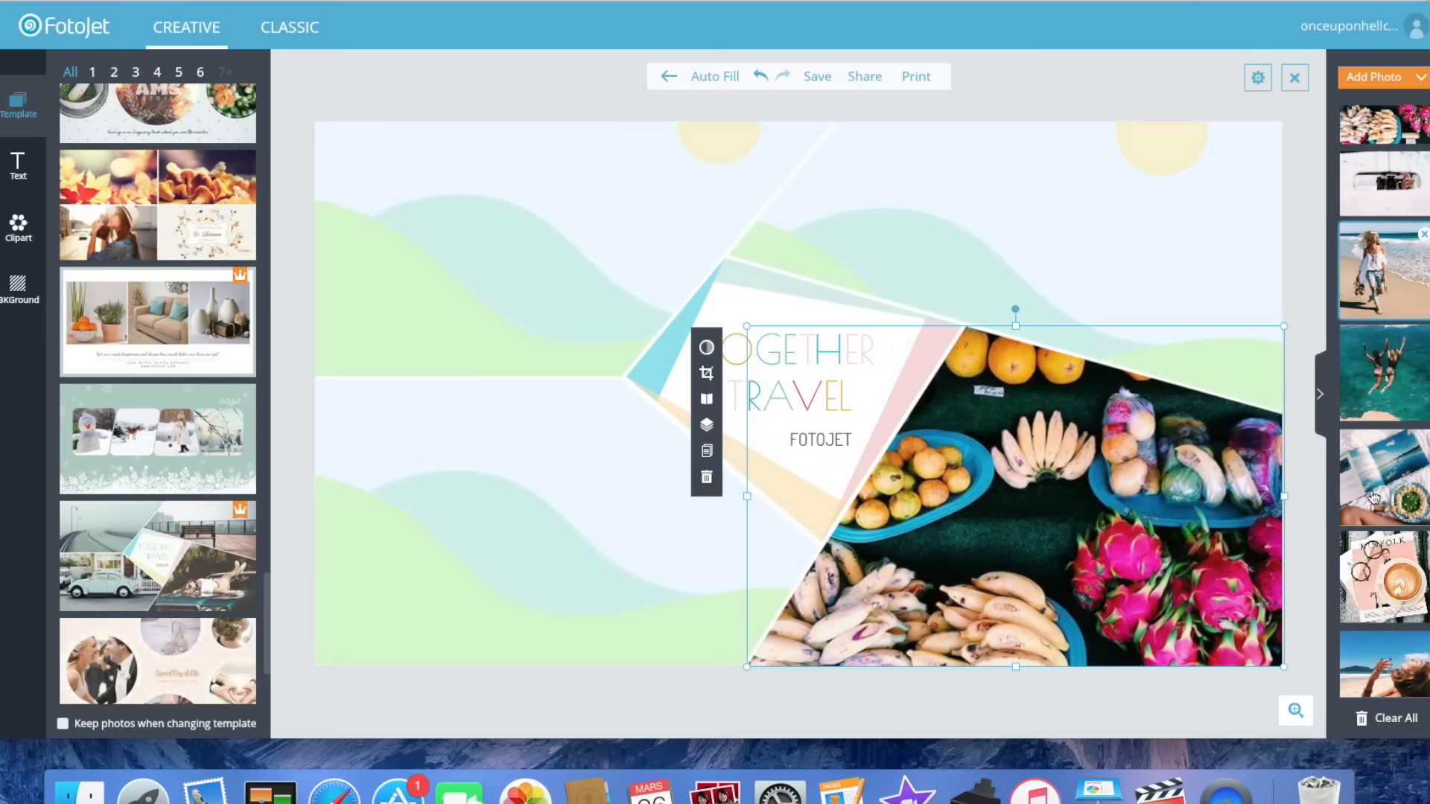
Place the magazine and kiwi plate photo in the TOGETHER TRAVEL template's top-left frame and move its crop to show the plate.
{"action": "scroll", "coordinate": [1374, 497], "scroll_direction": "down", "scroll_amount": 3}
{"action": "left_click_drag", "start_coordinate": [1374, 223], "coordinate": [481, 208]}
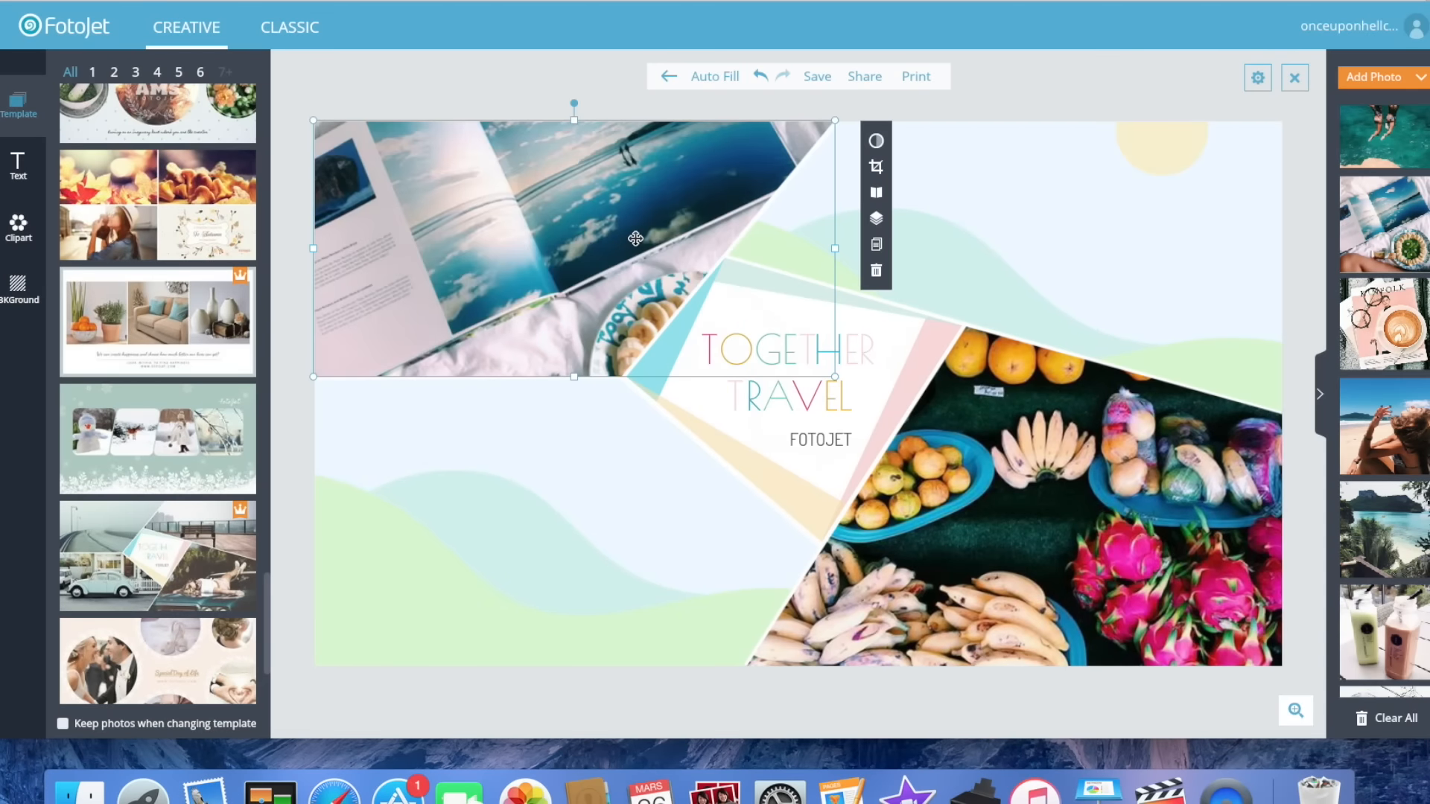
{"action": "left_click", "coordinate": [876, 169]}
{"action": "left_click_drag", "start_coordinate": [595, 248], "coordinate": [595, 164]}
{"action": "left_click", "coordinate": [982, 191]}
Place the poolside woman photo in the template's upper-right frame and adjust its crop.
{"action": "scroll", "coordinate": [1377, 521], "scroll_direction": "down", "scroll_amount": 3}
{"action": "left_click_drag", "start_coordinate": [1382, 633], "coordinate": [1104, 132]}
{"action": "left_click", "coordinate": [687, 169]}
{"action": "left_click", "coordinate": [653, 190]}
Place the photo of three women on the beach in the template's lower-left frame.
{"action": "scroll", "coordinate": [1402, 556], "scroll_direction": "up", "scroll_amount": 5}
{"action": "scroll", "coordinate": [1402, 556], "scroll_direction": "up", "scroll_amount": 3}
{"action": "left_click_drag", "start_coordinate": [1384, 355], "coordinate": [595, 495]}
Replace the second letter of the TOGETHER title with E.
{"action": "left_click", "coordinate": [861, 426]}
{"action": "left_click", "coordinate": [967, 450]}
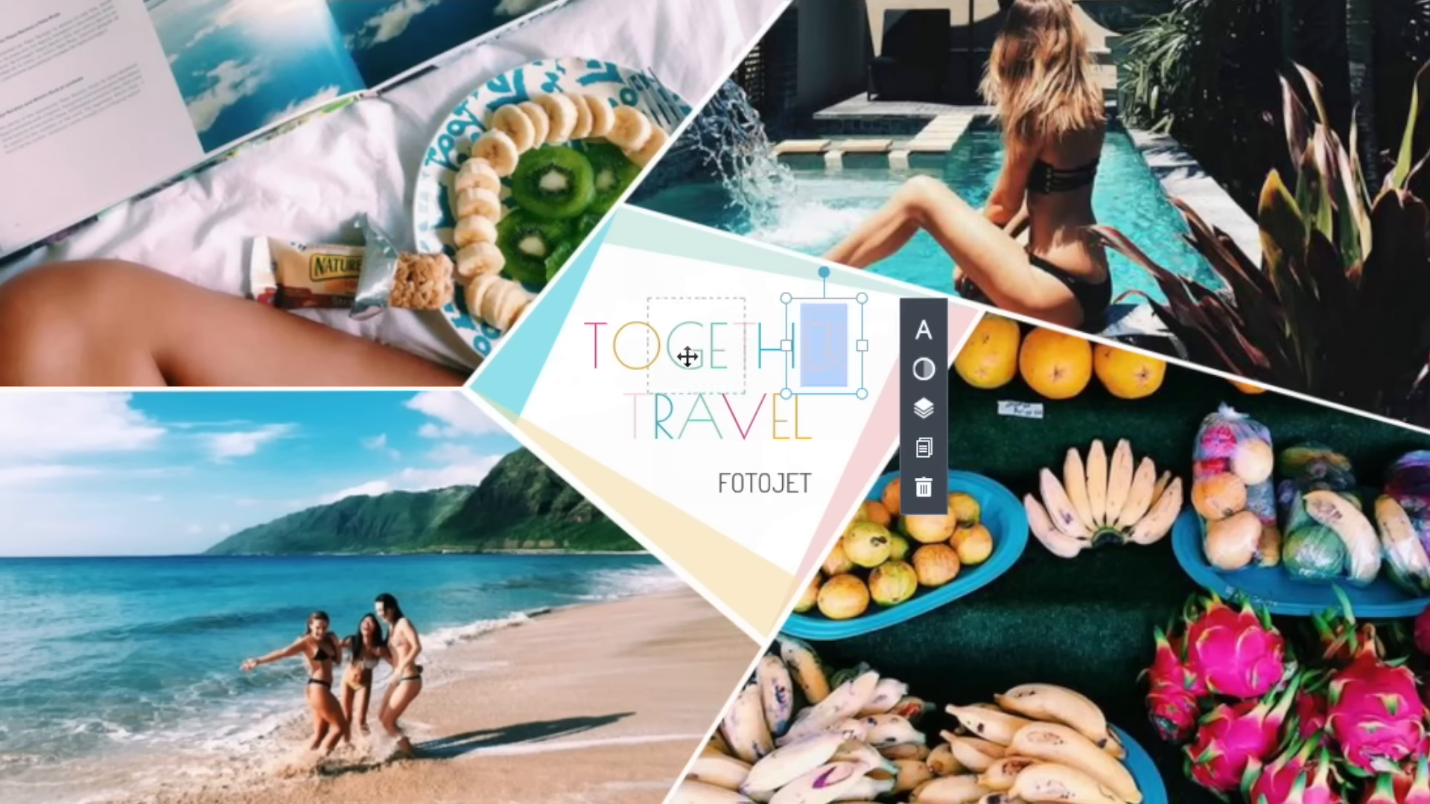
{"action": "key", "text": "BackSpace"}
{"action": "double_click", "coordinate": [771, 357]}
{"action": "key", "text": "BackSpace"}
{"action": "left_click", "coordinate": [735, 364]}
{"action": "double_click", "coordinate": [742, 391]}
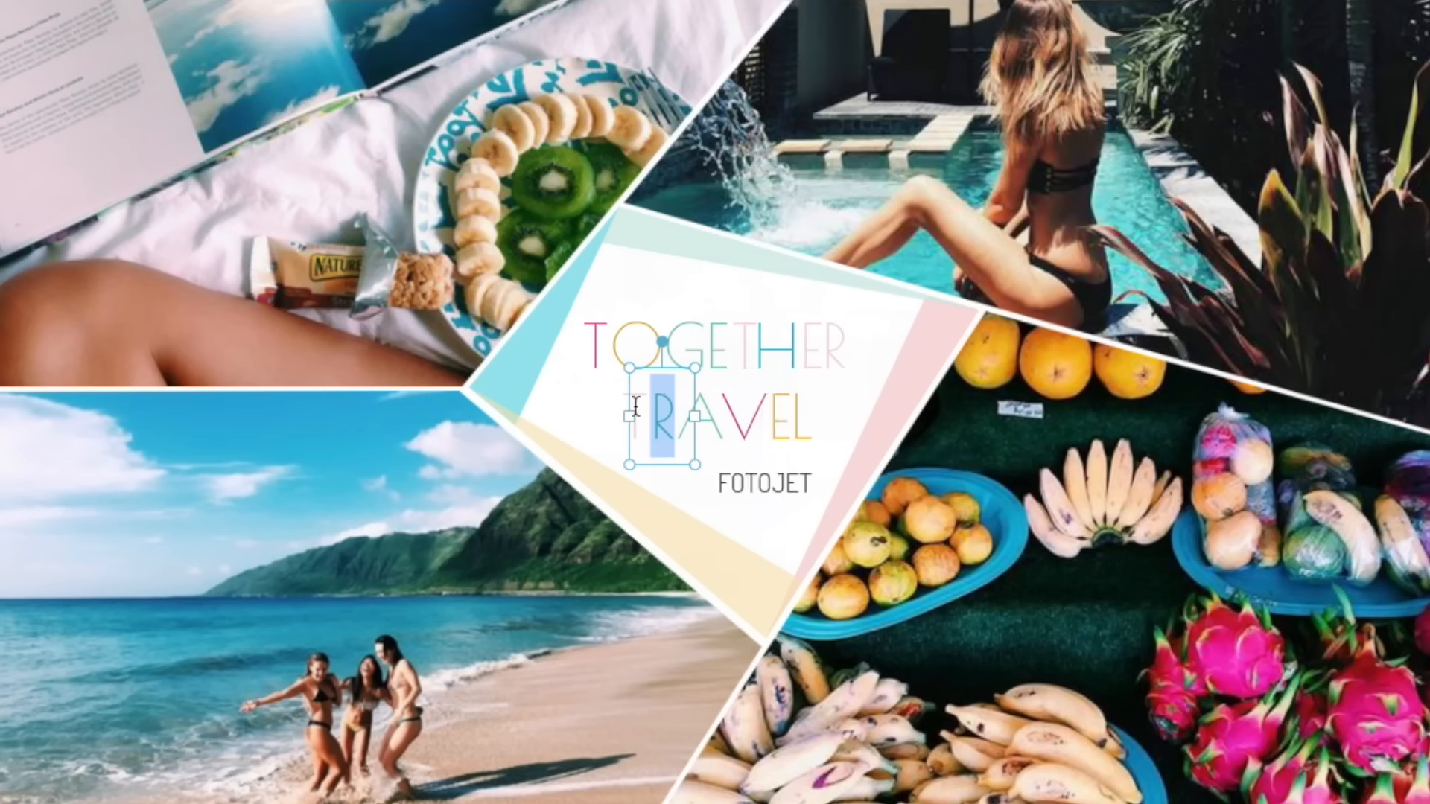
{"action": "left_click", "coordinate": [600, 334]}
{"action": "type", "text": "E"}
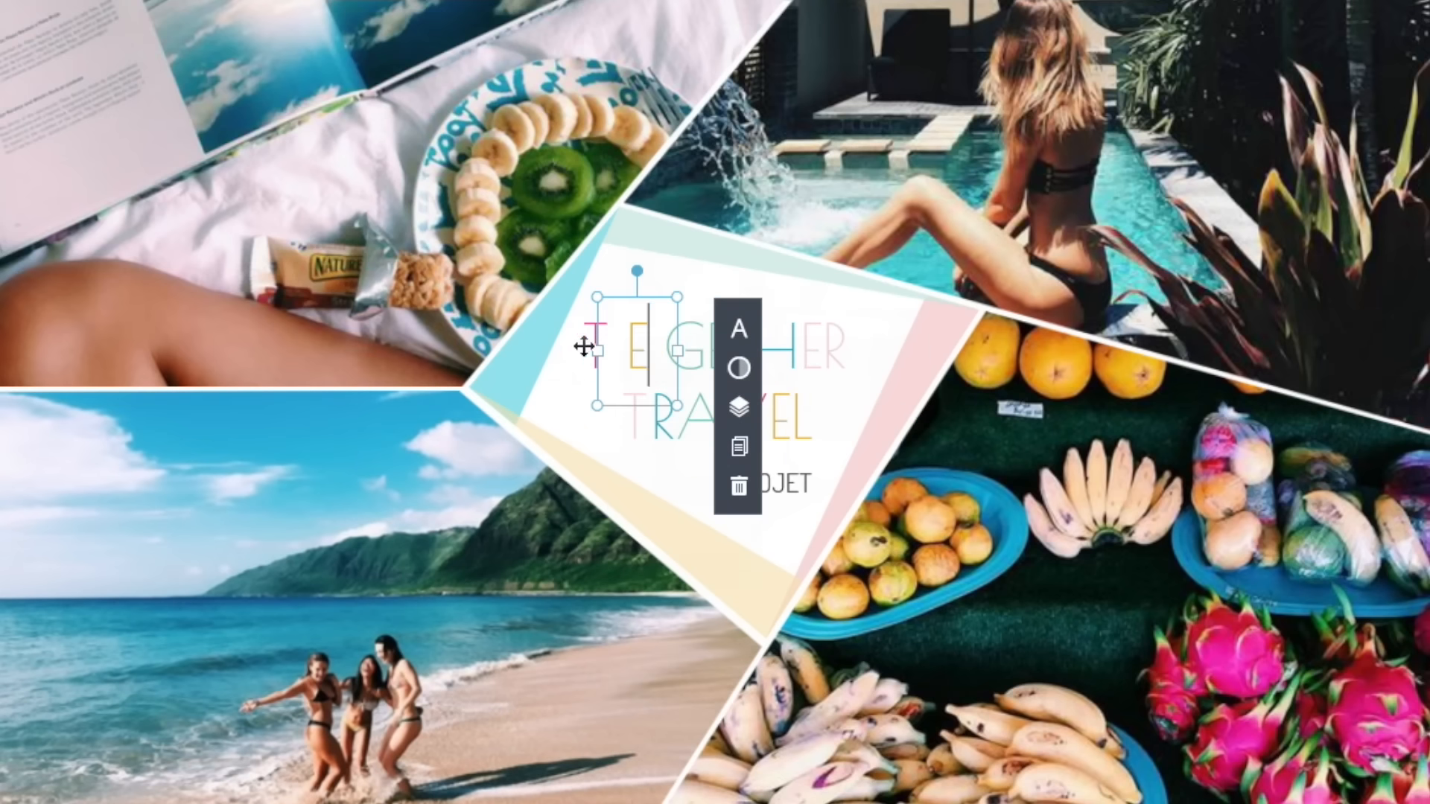
Replace the title's first letter with H and the letters after the E with LL and O.
{"action": "left_click", "coordinate": [594, 335]}
{"action": "key", "text": "Delete"}
{"action": "type", "text": "H"}
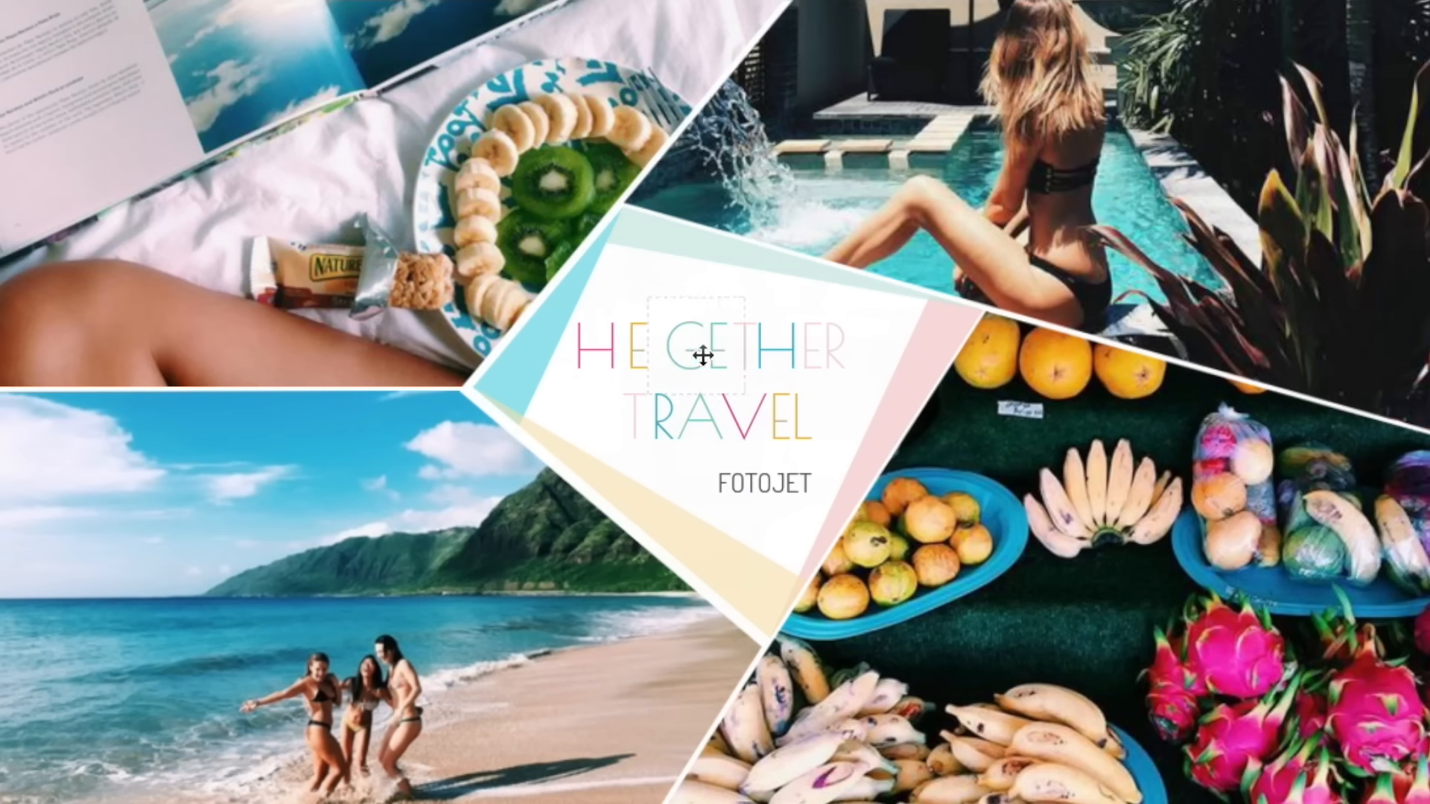
{"action": "left_click", "coordinate": [703, 355]}
{"action": "key", "text": "BackSpace"}
{"action": "type", "text": "LL"}
{"action": "left_click", "coordinate": [758, 344]}
{"action": "type", "text": "O"}
{"action": "left_click", "coordinate": [799, 369]}
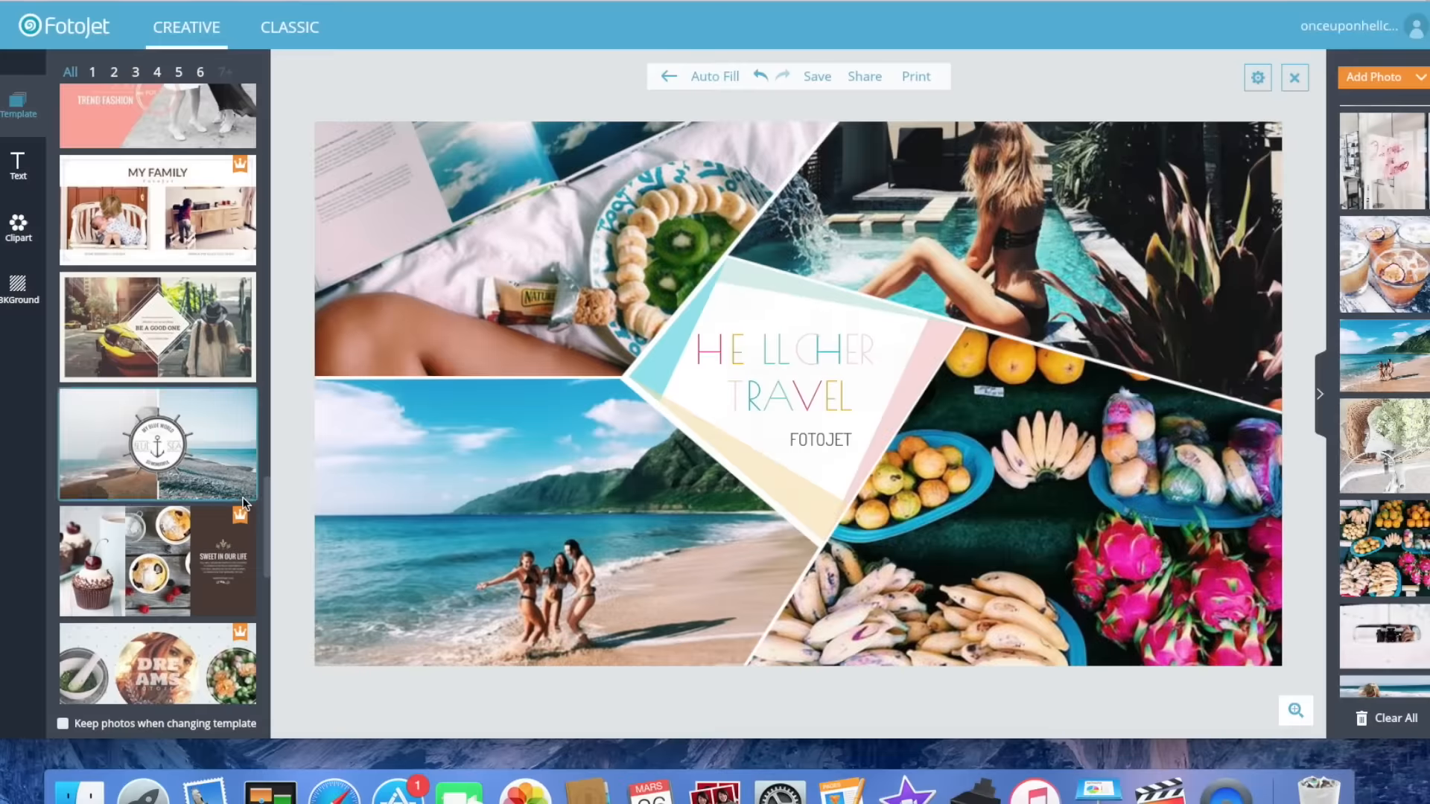
Switch the banner to the BE A GOOD ONE two-photo template with the central diamond.
{"action": "scroll", "coordinate": [245, 490], "scroll_direction": "up", "scroll_amount": 2}
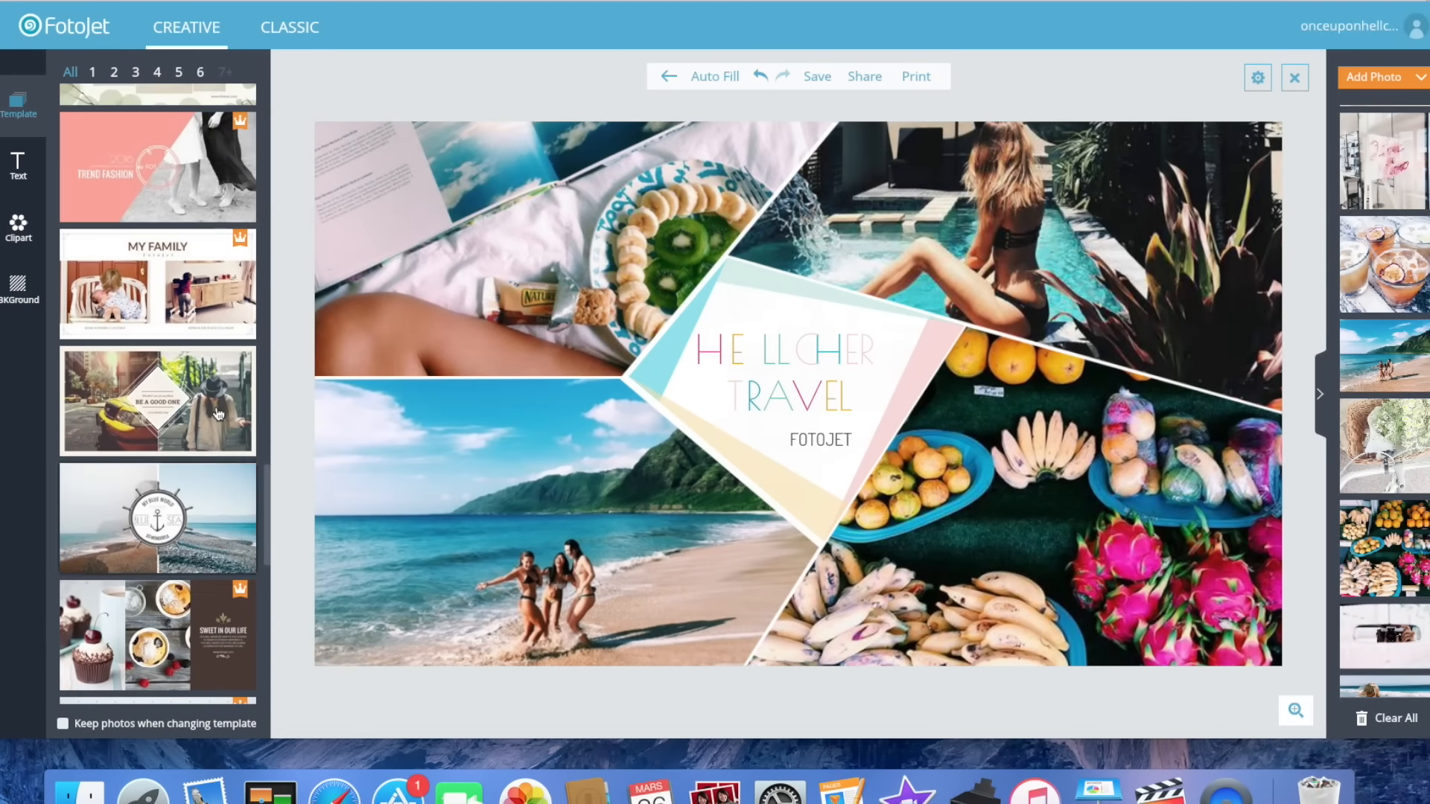
{"action": "left_click", "coordinate": [216, 409]}
{"action": "left_click", "coordinate": [741, 449]}
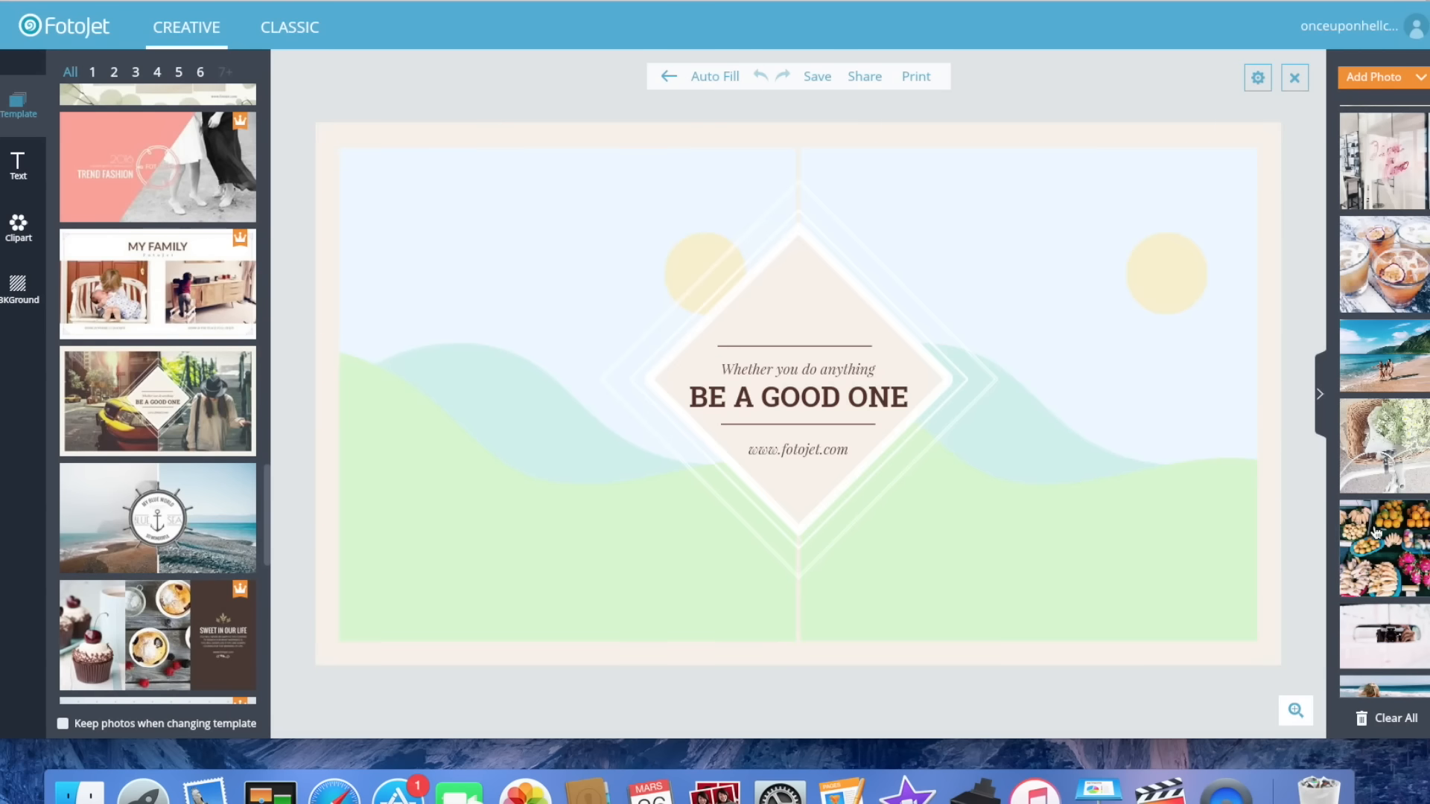
Fill the template's left frame with the magazine and coffee photo and its right frame with the bottled drinks photo.
{"action": "scroll", "coordinate": [1415, 550], "scroll_direction": "down", "scroll_amount": 5}
{"action": "scroll", "coordinate": [1415, 550], "scroll_direction": "down", "scroll_amount": 5}
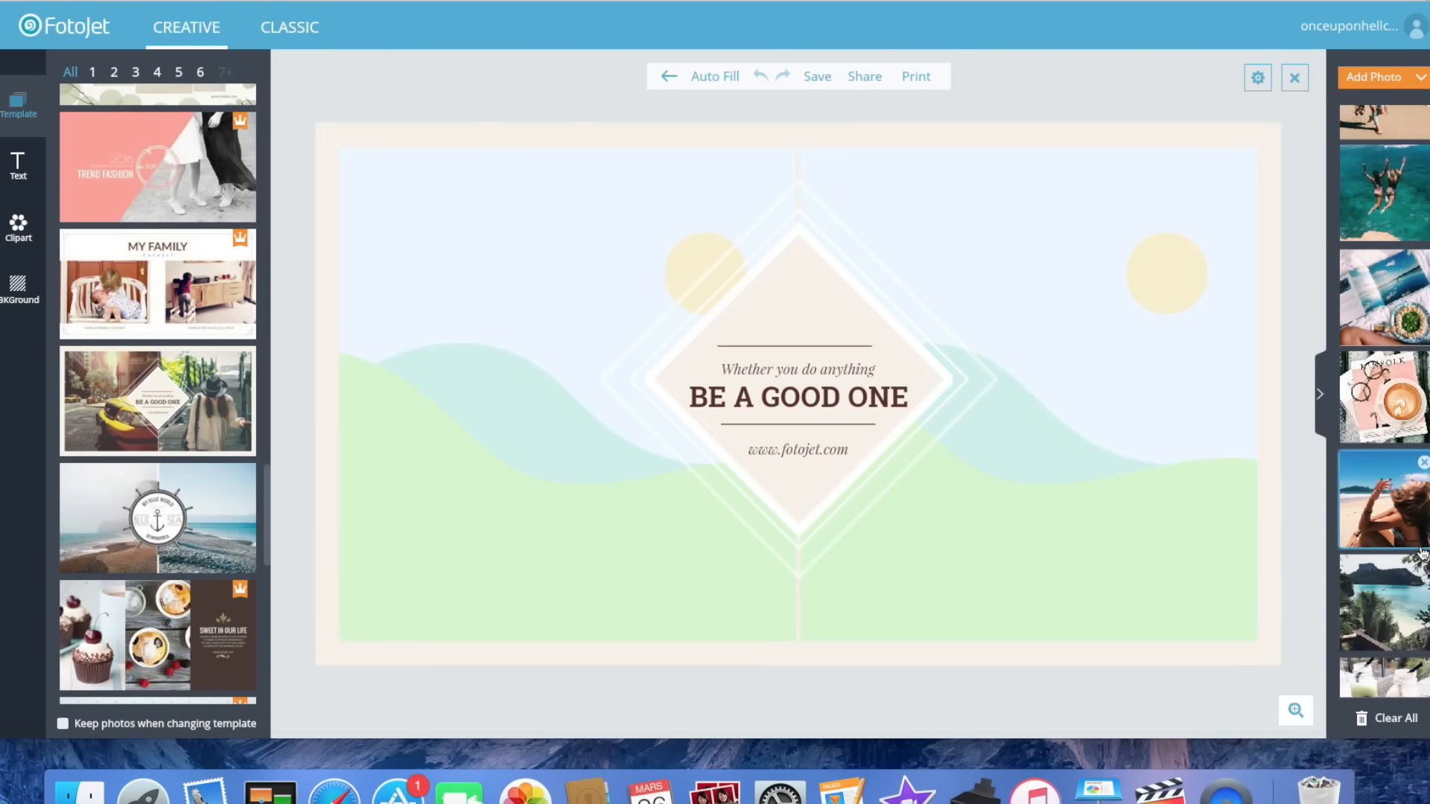
{"action": "left_click_drag", "start_coordinate": [1385, 306], "coordinate": [515, 330]}
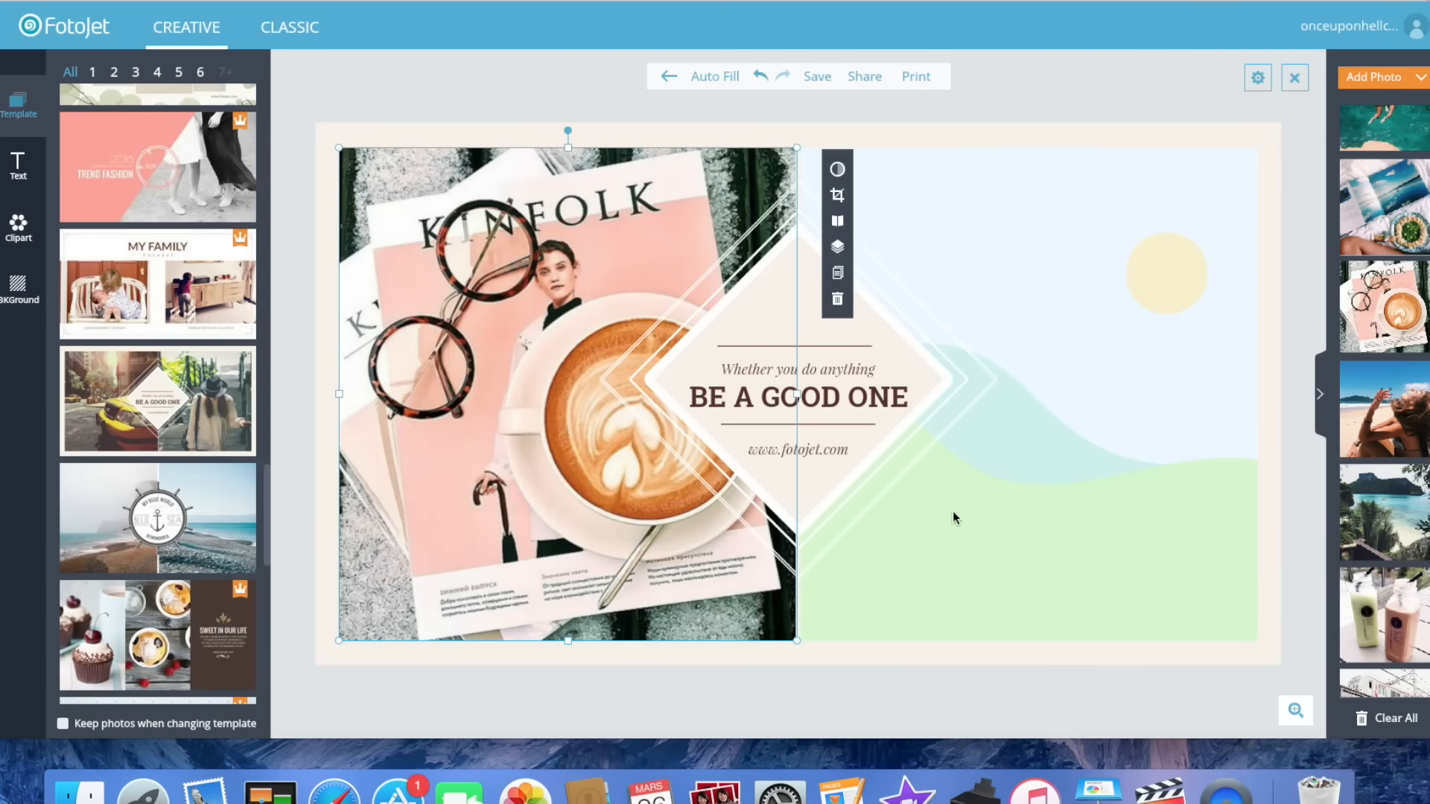
{"action": "scroll", "coordinate": [1385, 581], "scroll_direction": "down", "scroll_amount": 2}
{"action": "left_click_drag", "start_coordinate": [1383, 558], "coordinate": [1140, 509]}
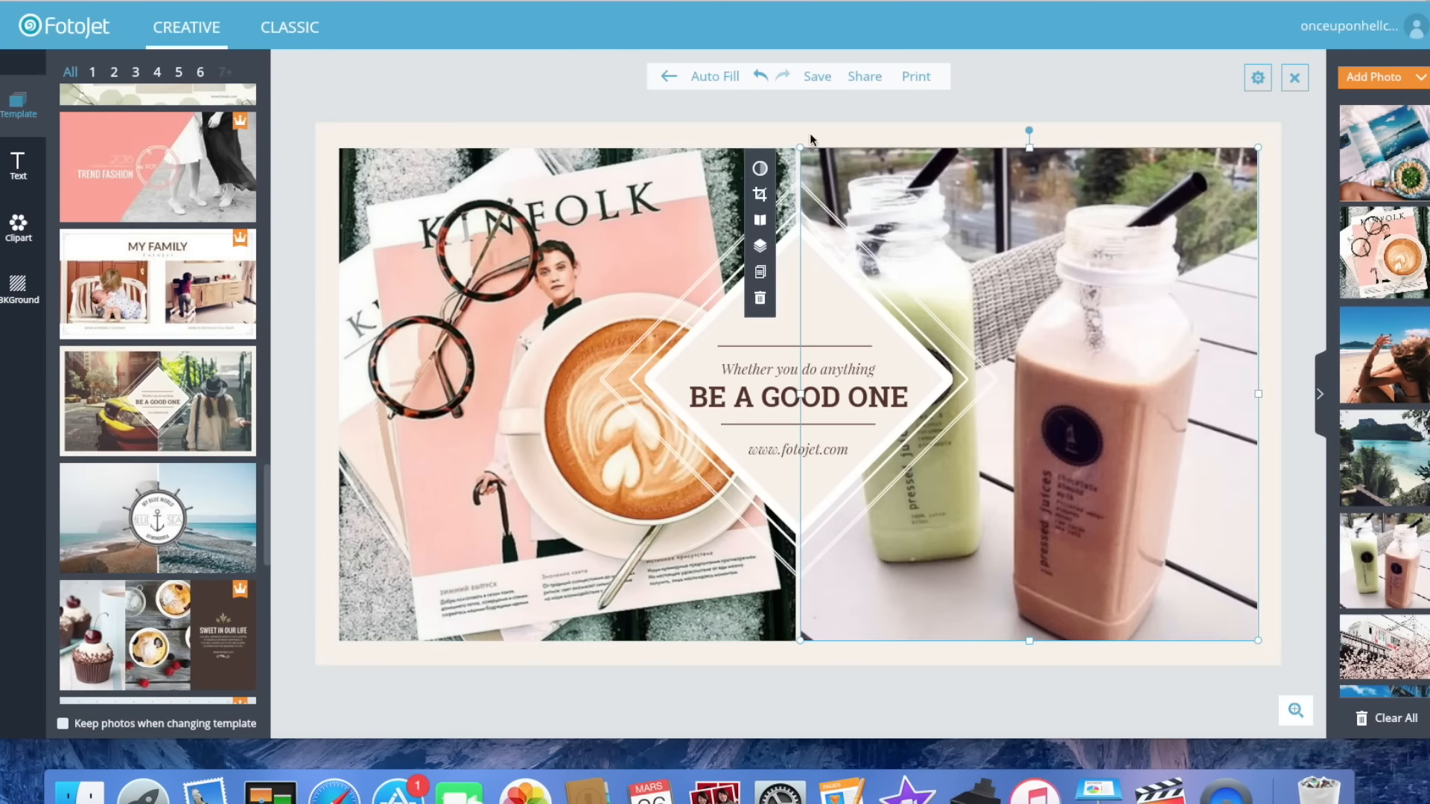
Change the diamond's main title to HELLCAT and the website line beneath it to subscribe.
{"action": "left_click", "coordinate": [744, 394]}
{"action": "left_click_drag", "start_coordinate": [908, 397], "coordinate": [664, 376]}
{"action": "type", "text": "HELLCAT"}
{"action": "left_click", "coordinate": [815, 449]}
{"action": "left_click_drag", "start_coordinate": [815, 449], "coordinate": [677, 484]}
{"action": "key", "text": "BackSpace"}
{"action": "type", "text": "subscrive"}
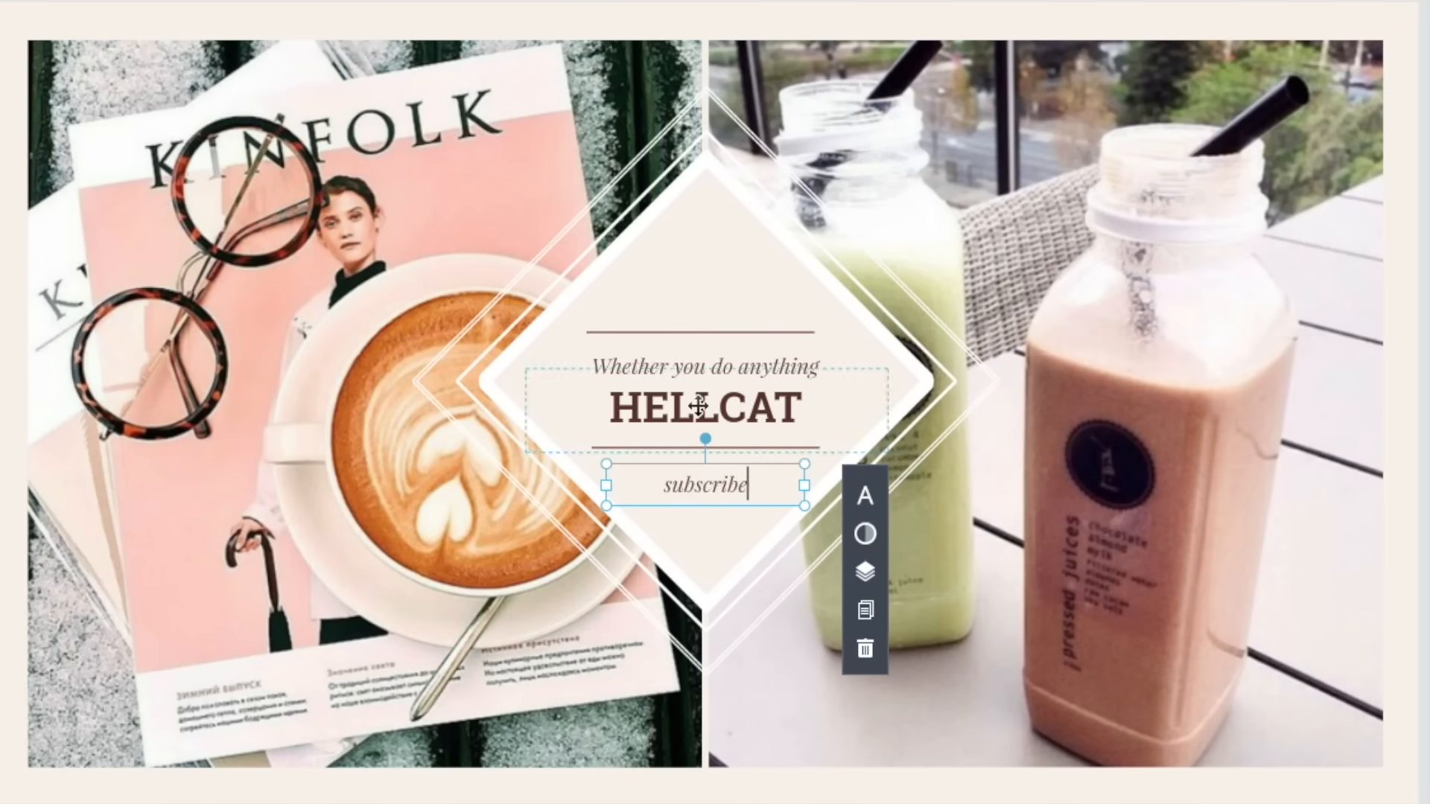
Change the tagline above the HELLCAT title to Editing Channel.
{"action": "left_click", "coordinate": [818, 367]}
{"action": "left_click_drag", "start_coordinate": [818, 366], "coordinate": [389, 365]}
{"action": "type", "text": "Editing Channel"}
{"action": "key", "text": "Escape"}
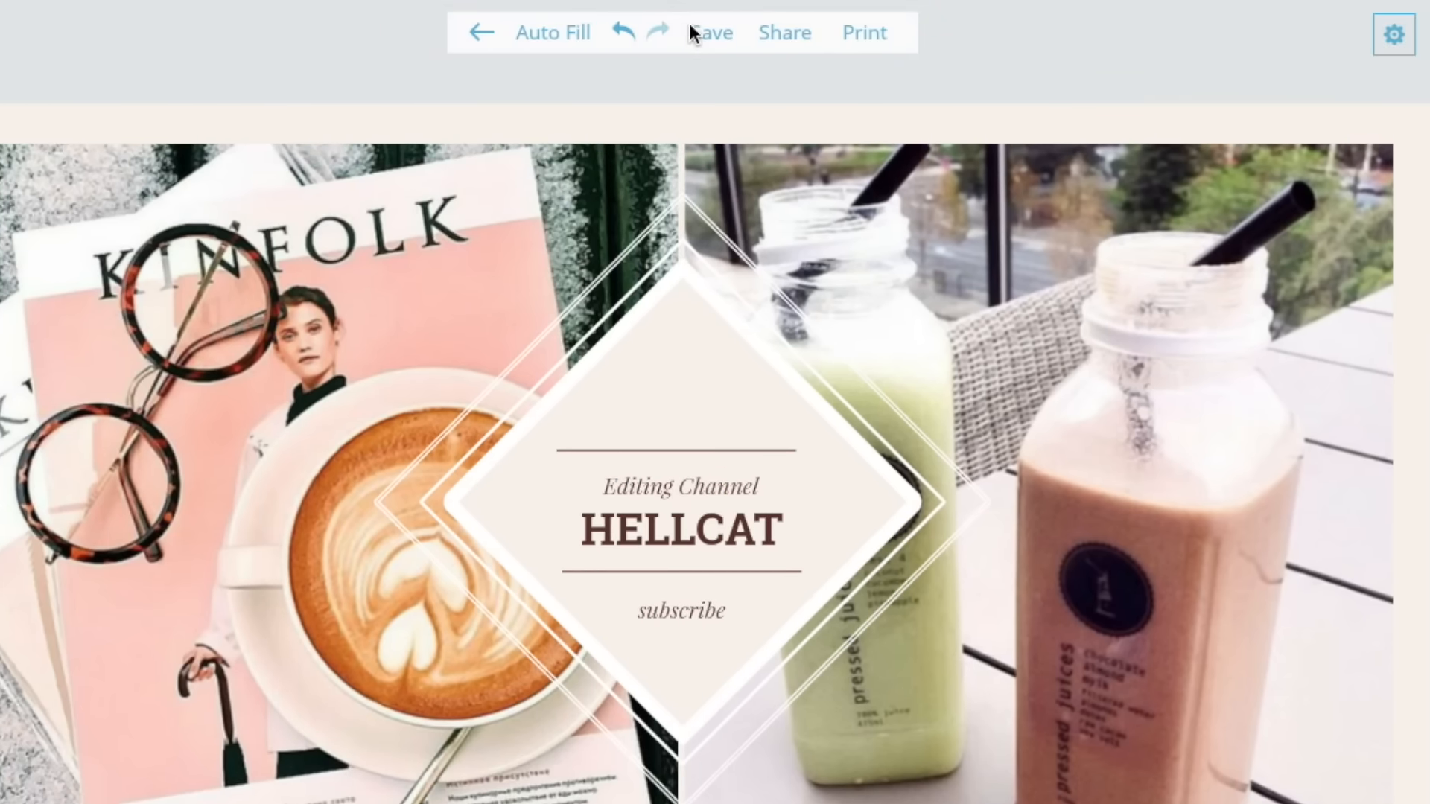
Save the banner to the Bureau folder as FotoJet Collage, a high-quality JPG, and dismiss the completion dialog.
{"action": "left_click", "coordinate": [711, 33]}
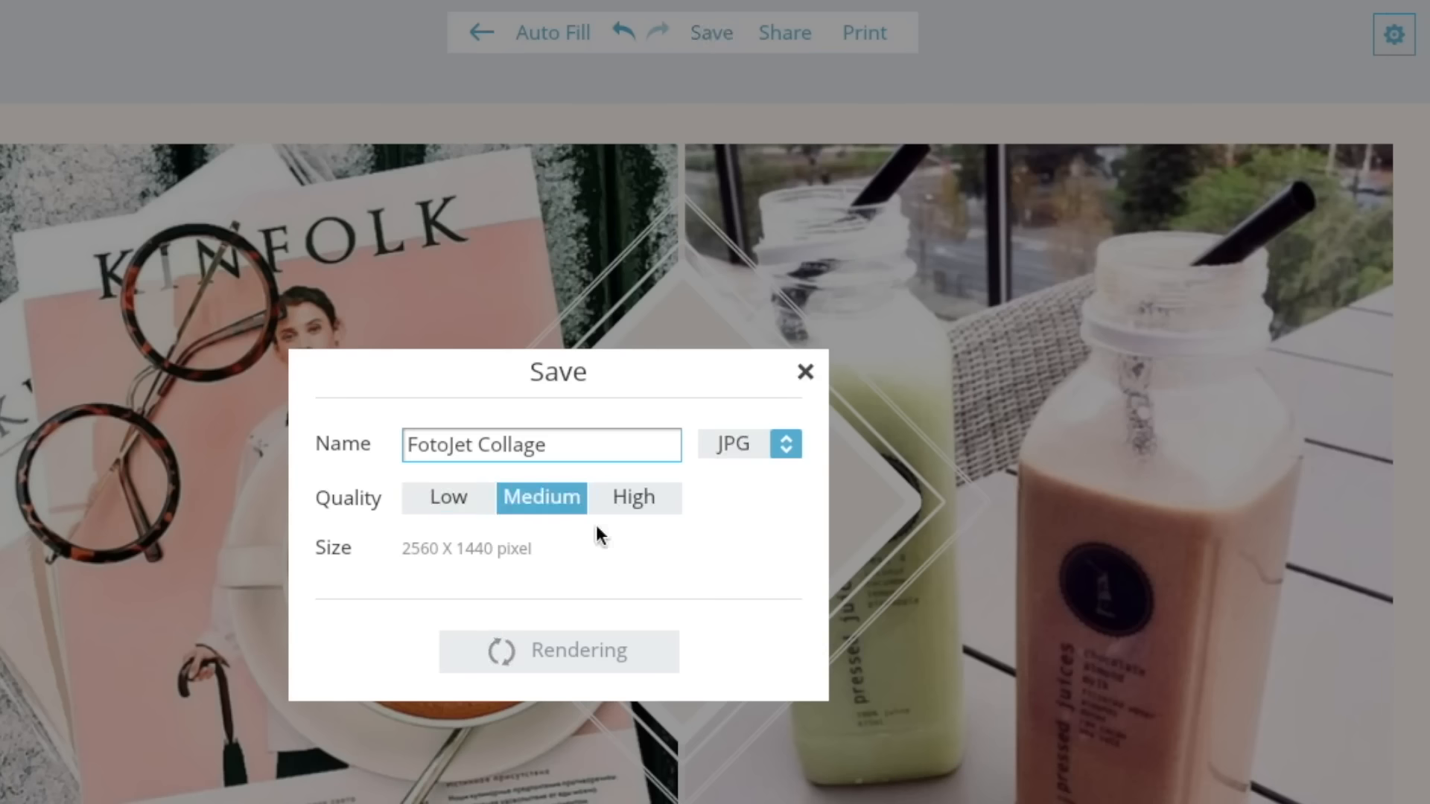
{"action": "left_click", "coordinate": [654, 499]}
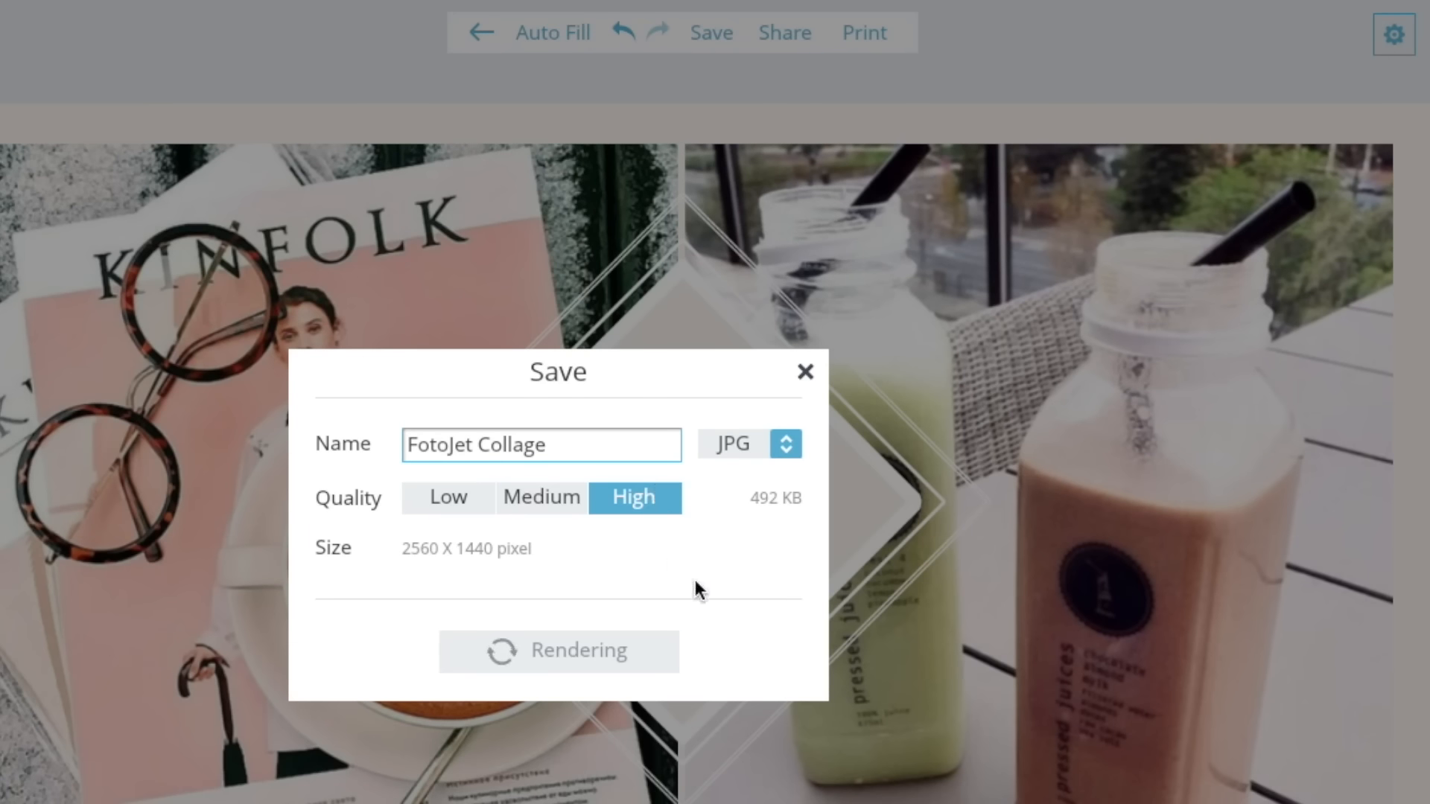
{"action": "left_click", "coordinate": [549, 670]}
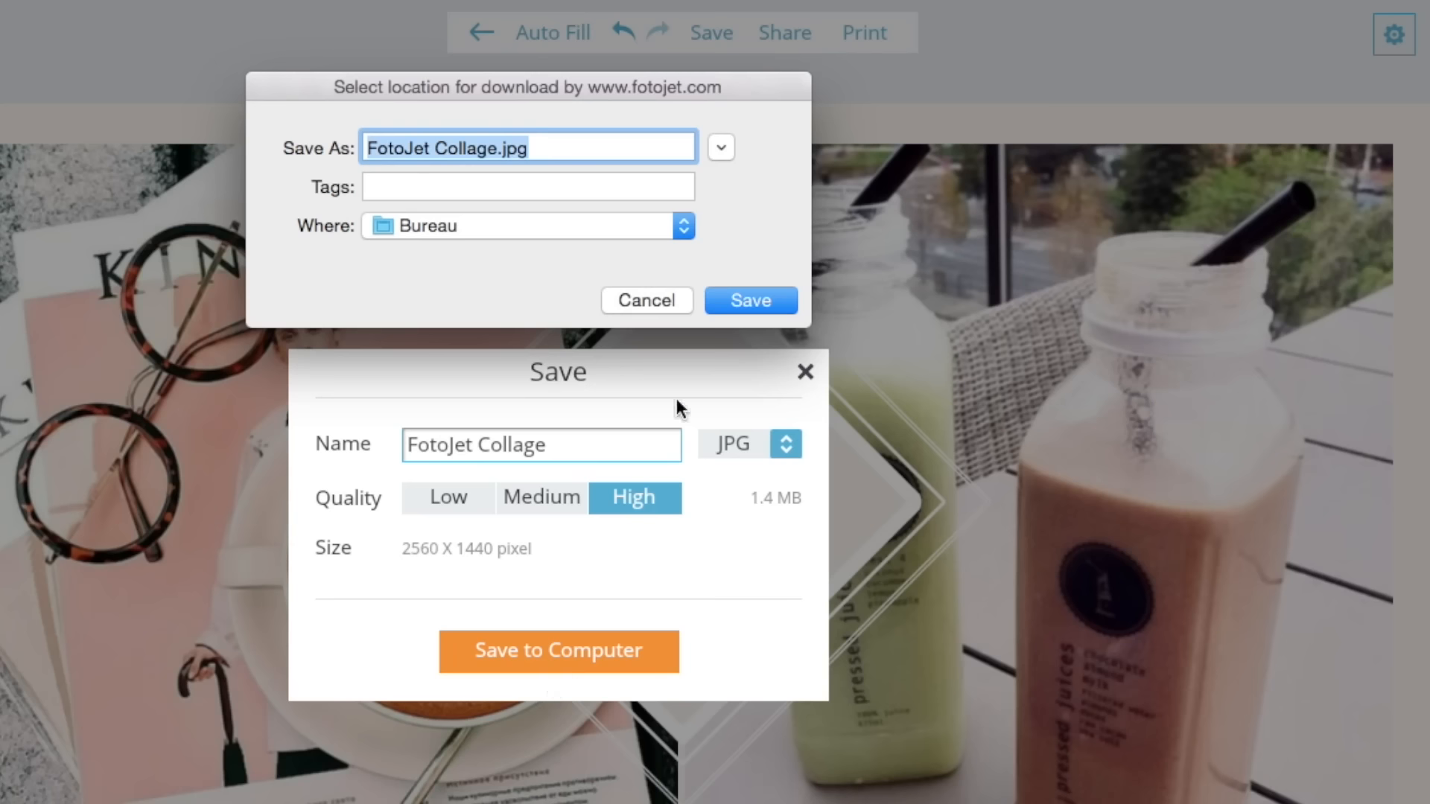
{"action": "left_click", "coordinate": [752, 294]}
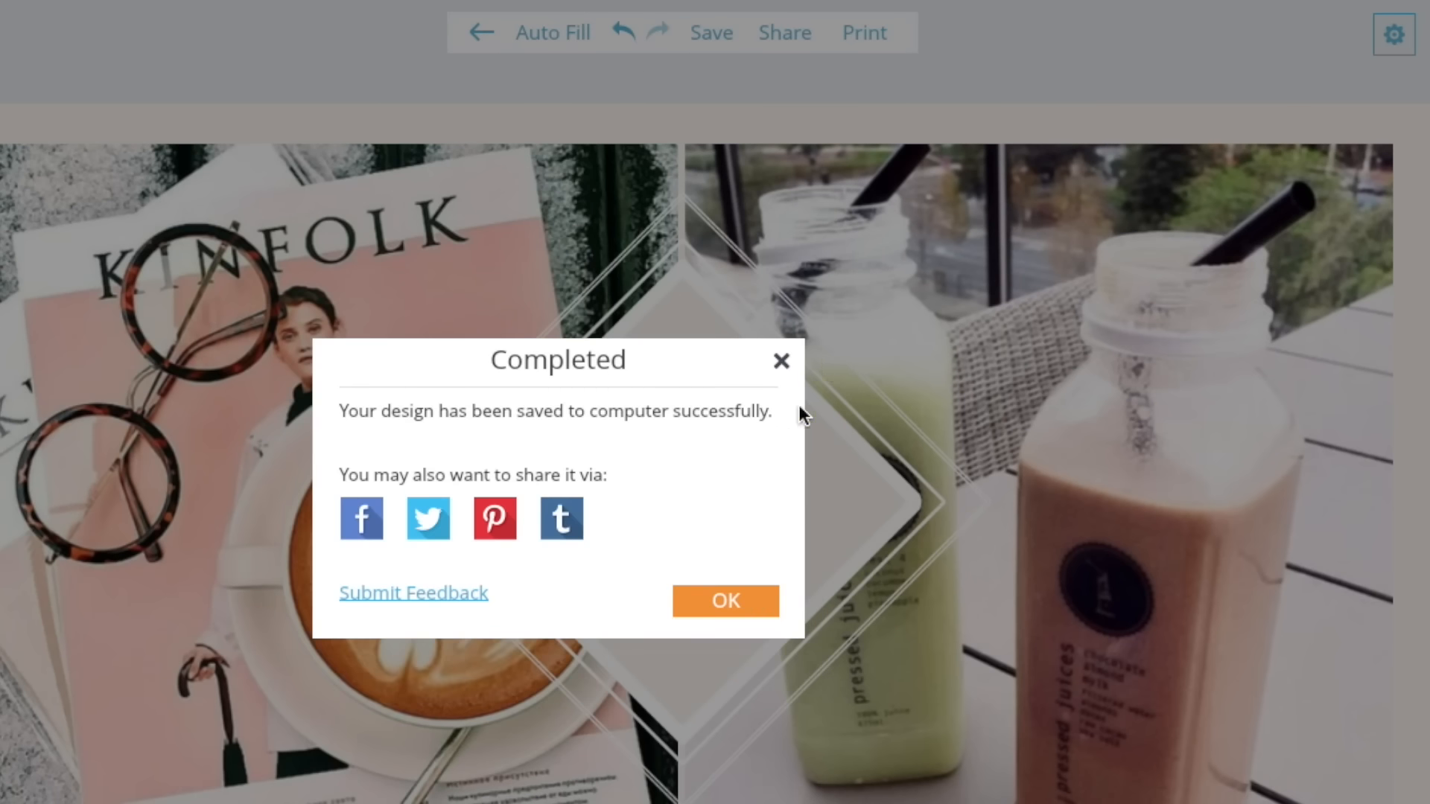
{"action": "left_click", "coordinate": [782, 363]}
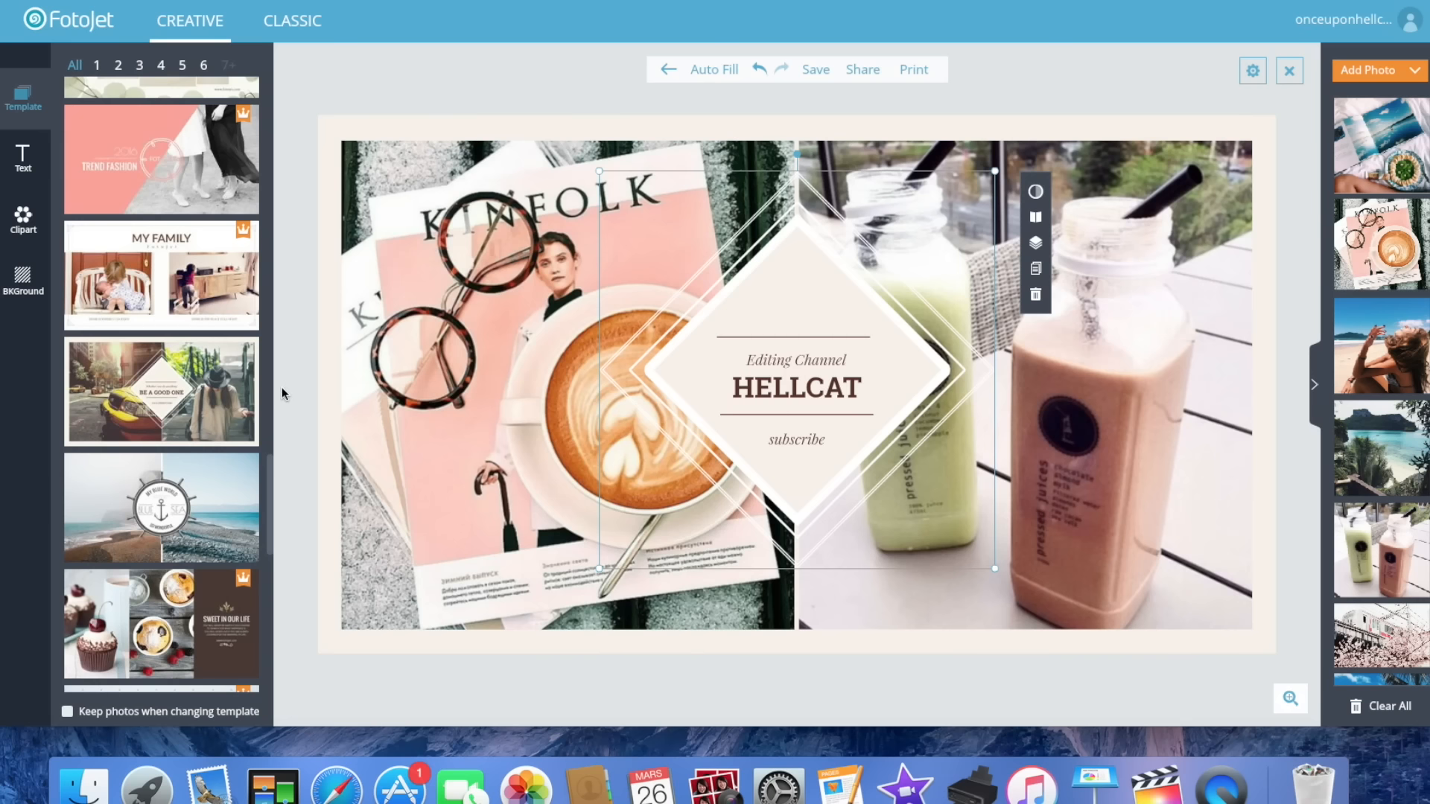
Load the TREND FASHION template and place the magazine and coffee photo in its frame.
{"action": "left_click_drag", "start_coordinate": [269, 479], "coordinate": [266, 433]}
{"action": "left_click", "coordinate": [209, 445]}
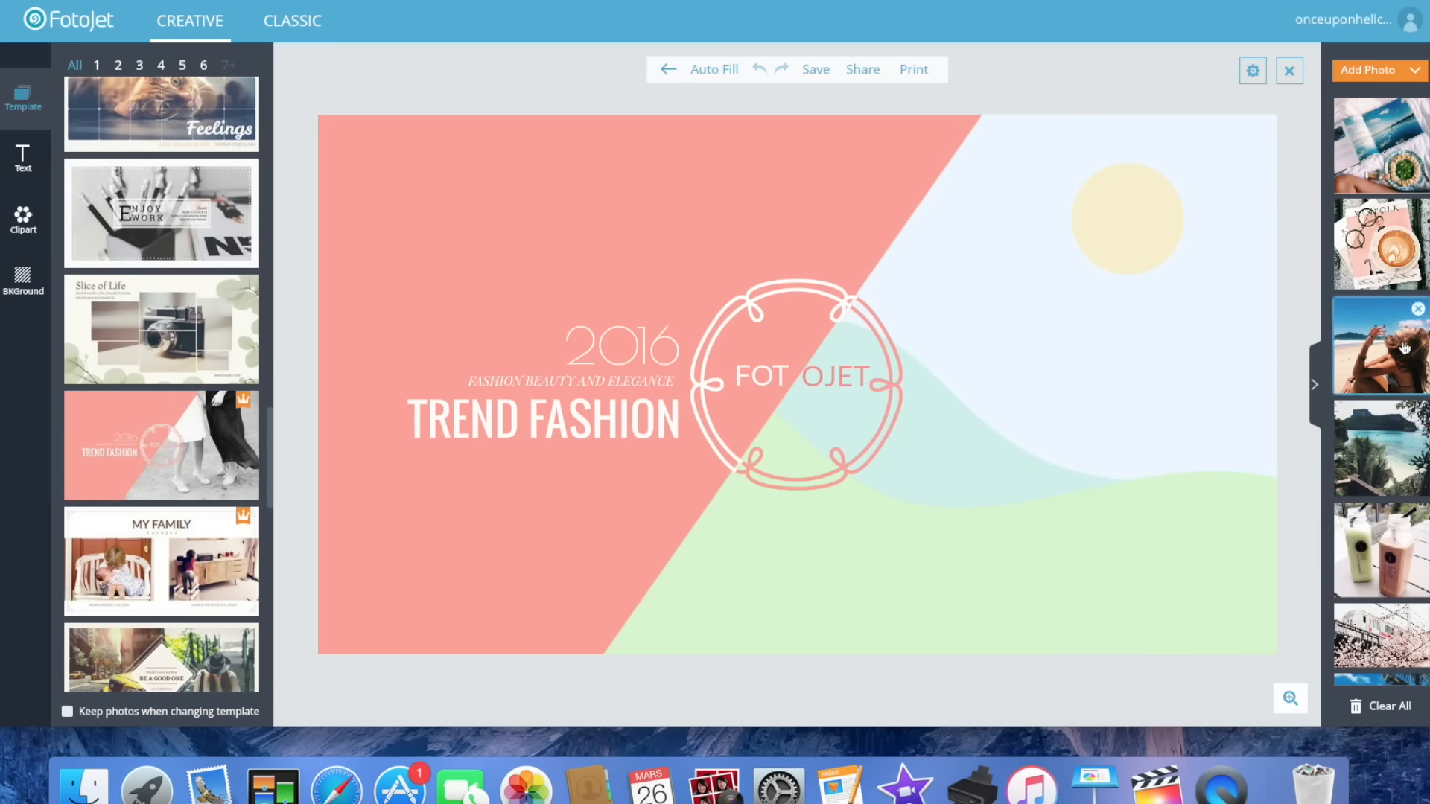
{"action": "left_click_drag", "start_coordinate": [1381, 244], "coordinate": [1214, 330]}
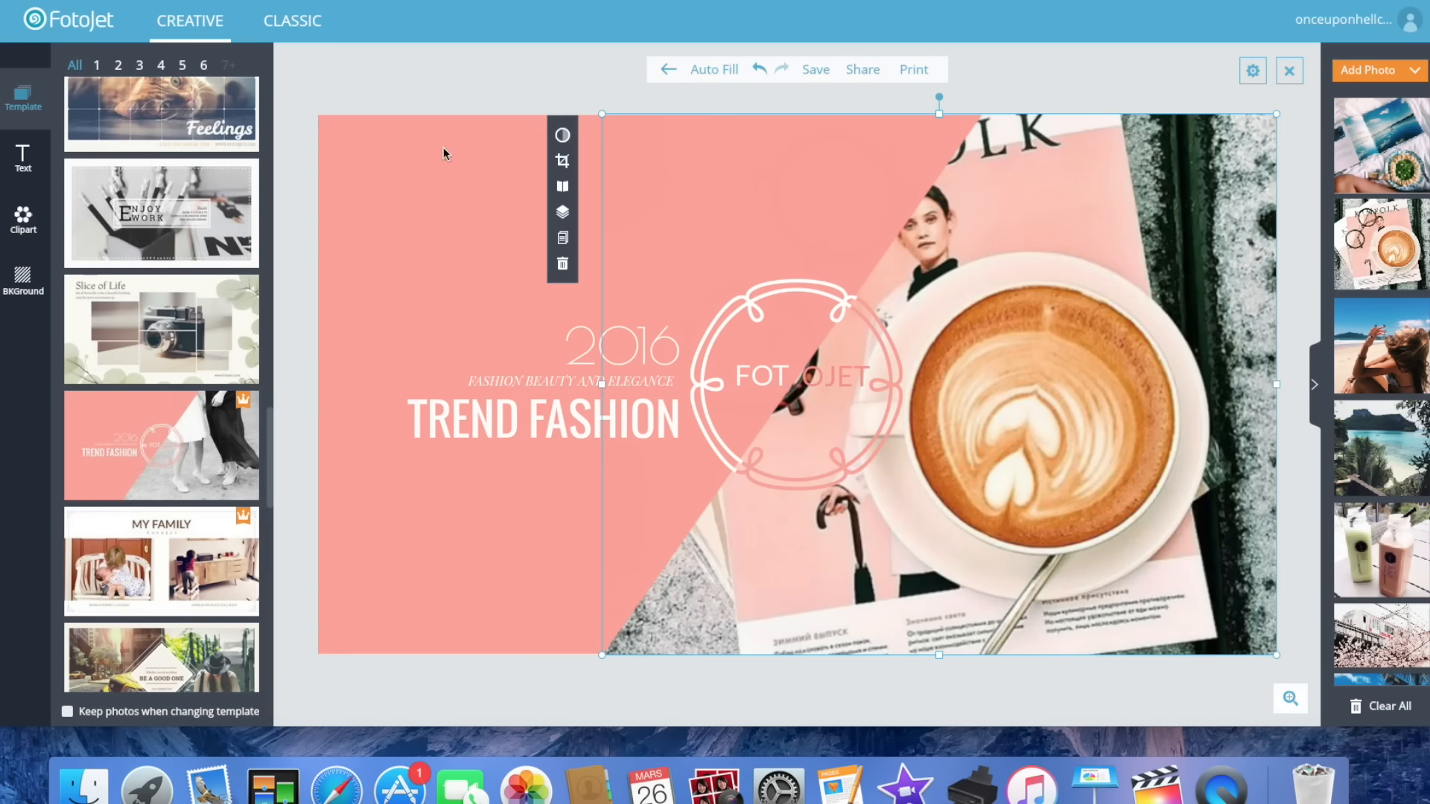
{"action": "left_click", "coordinate": [426, 52]}
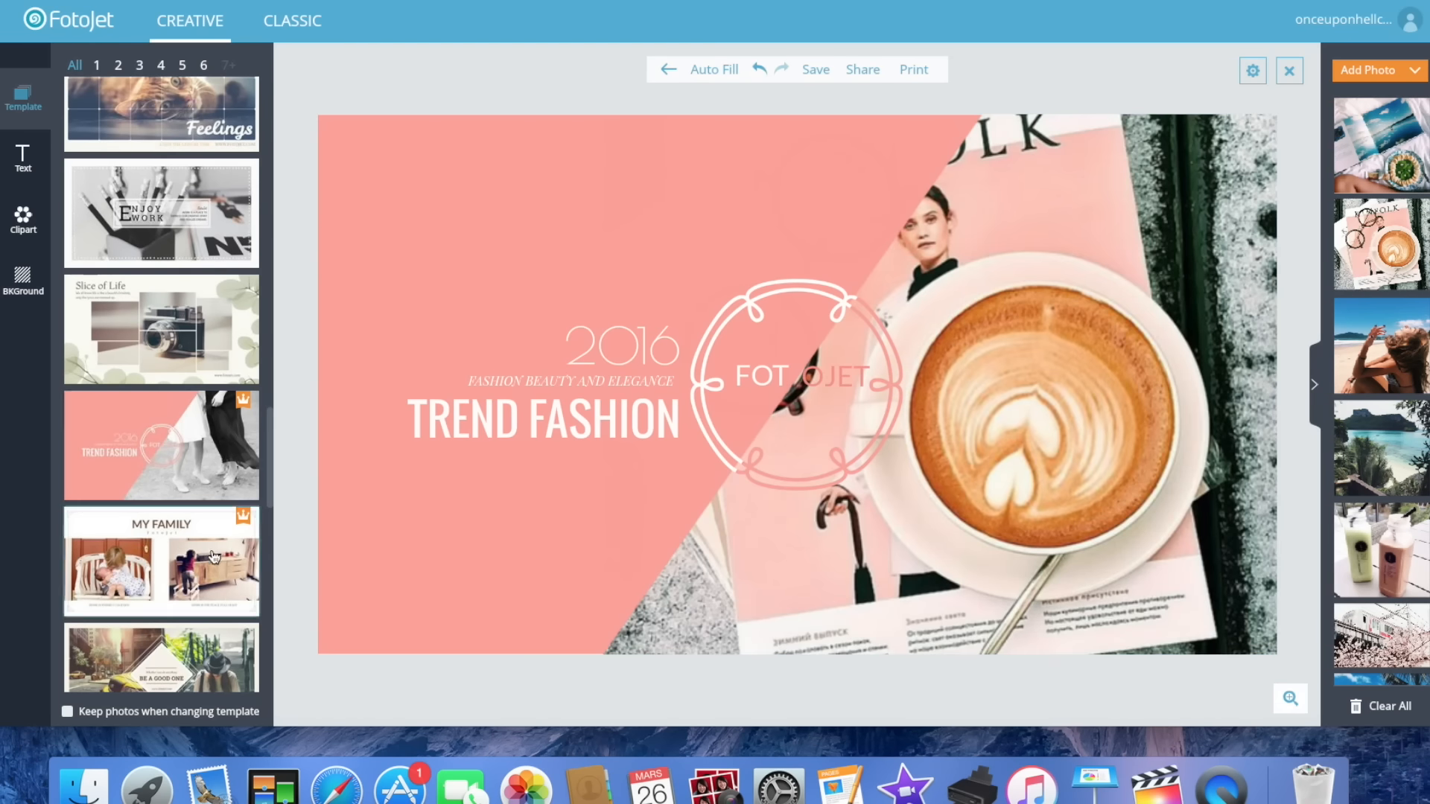
Switch the banner to the Blessing template with the white leaf ornaments.
{"action": "scroll", "coordinate": [252, 368], "scroll_direction": "up", "scroll_amount": 15}
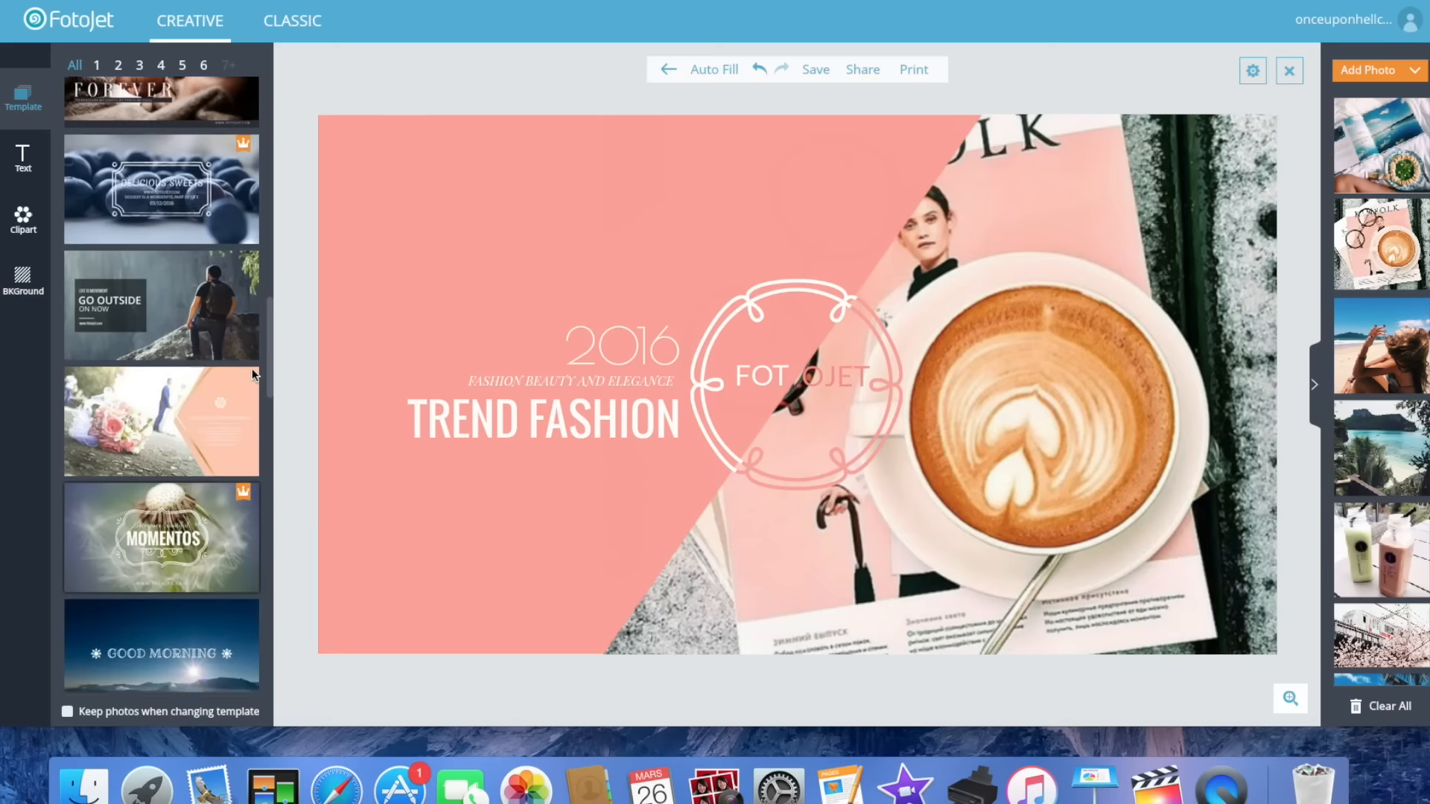
{"action": "scroll", "coordinate": [260, 246], "scroll_direction": "up", "scroll_amount": 3}
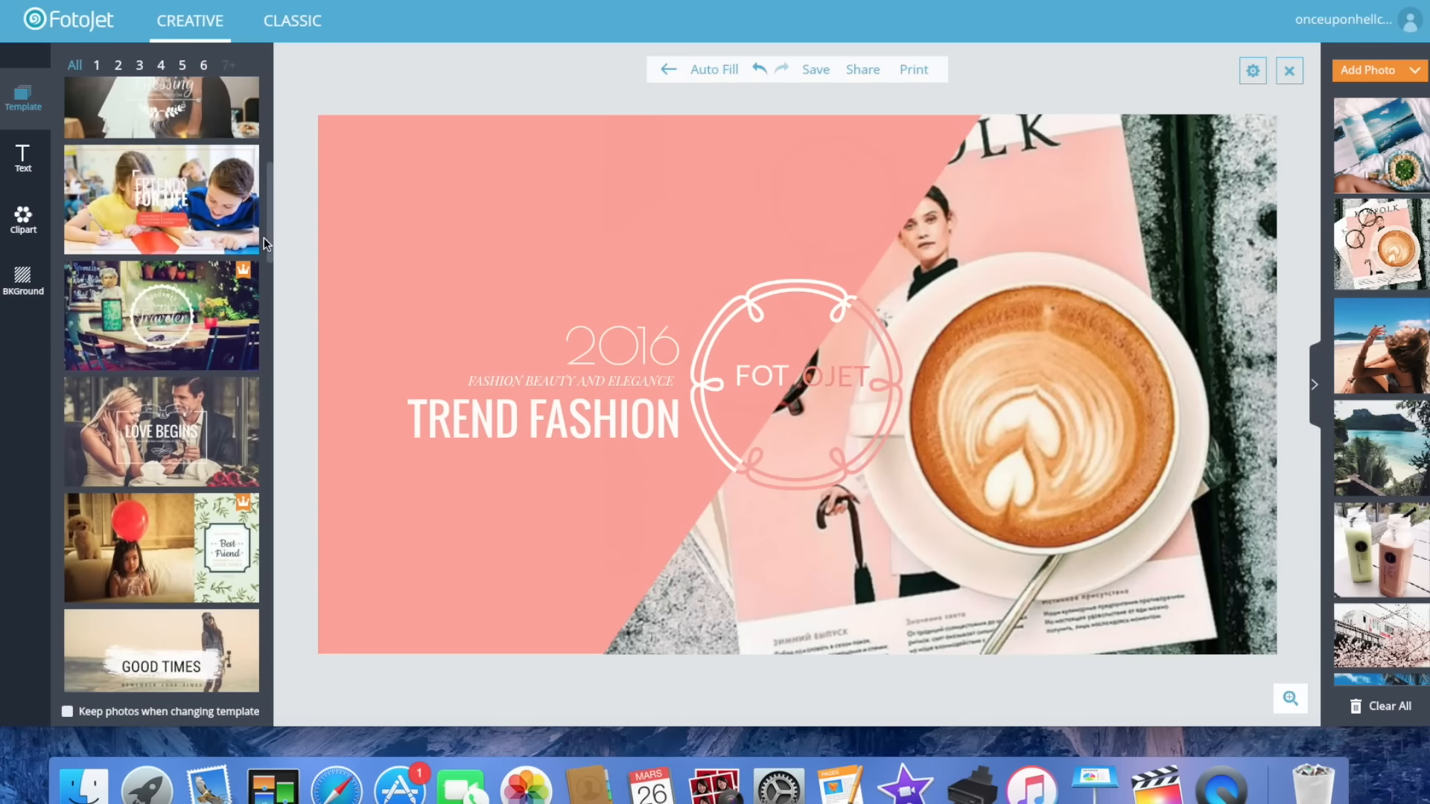
{"action": "left_click", "coordinate": [246, 388]}
{"action": "left_click", "coordinate": [728, 436]}
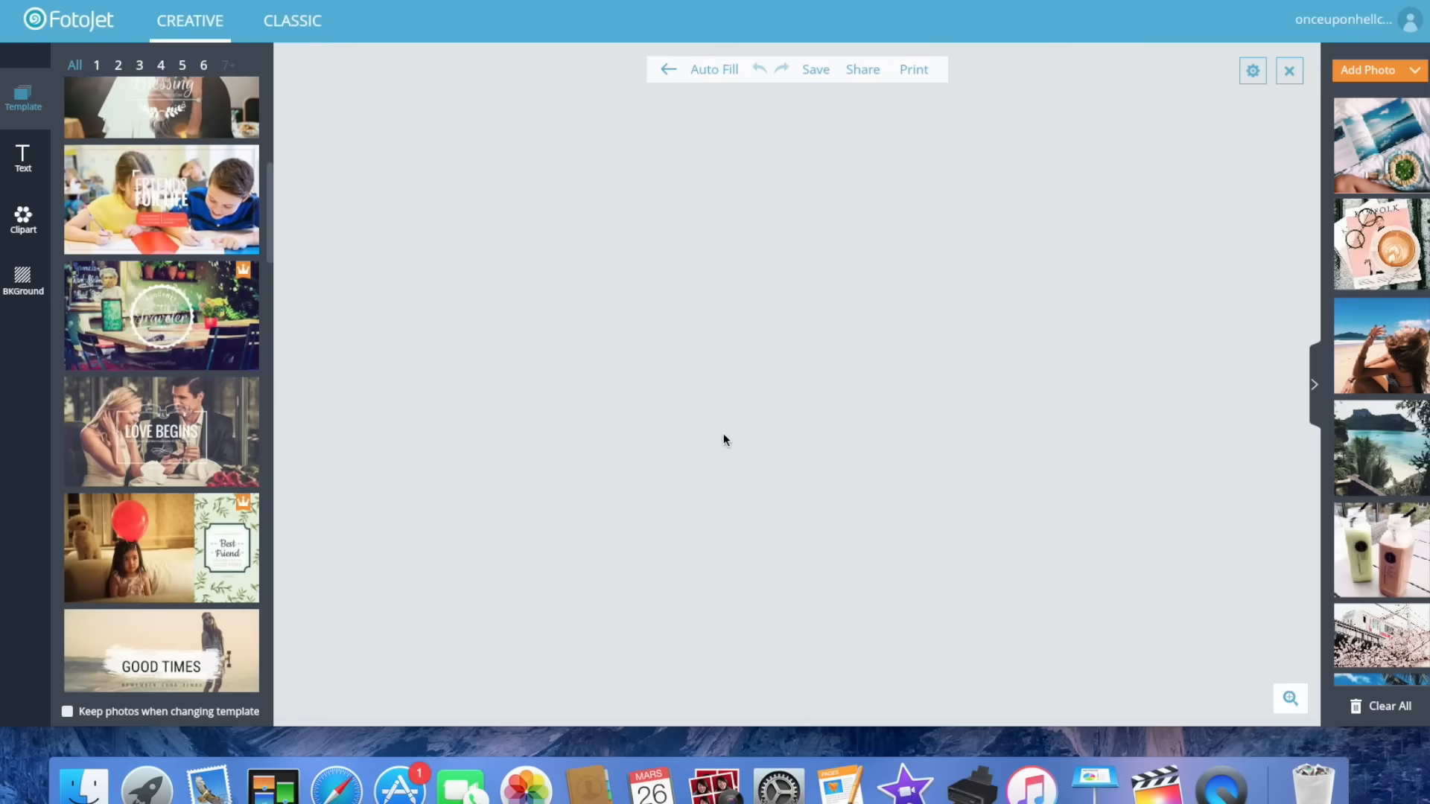
Try the photo of three women on the beach as the Blessing template's background.
{"action": "scroll", "coordinate": [1404, 574], "scroll_direction": "up", "scroll_amount": 3}
{"action": "scroll", "coordinate": [1404, 575], "scroll_direction": "up", "scroll_amount": 5}
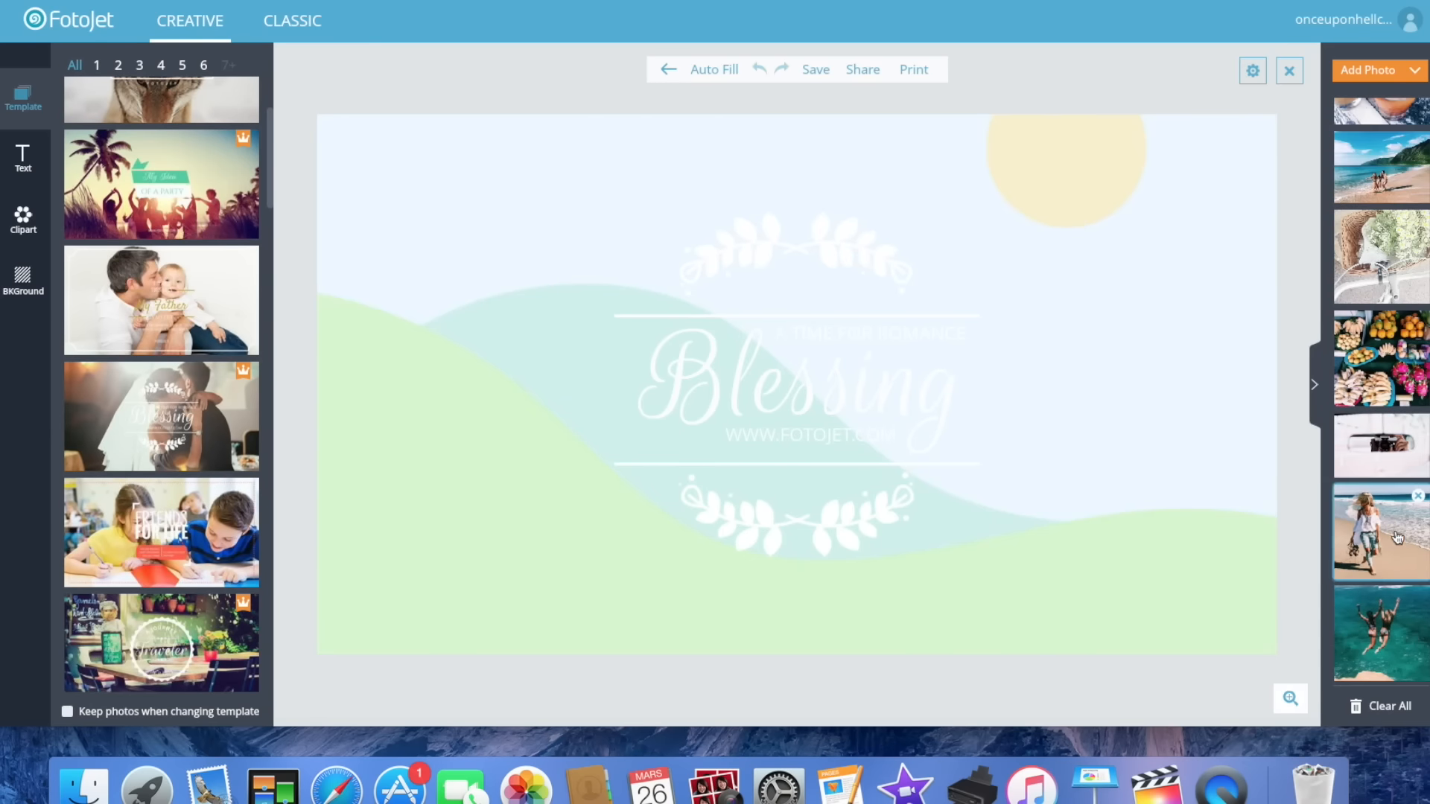
{"action": "left_click_drag", "start_coordinate": [1387, 533], "coordinate": [1043, 439]}
{"action": "left_click_drag", "start_coordinate": [1341, 162], "coordinate": [968, 251]}
Replace the Blessing template's background with the photo of smoothies on a café table.
{"action": "scroll", "coordinate": [1365, 430], "scroll_direction": "up", "scroll_amount": 2}
{"action": "scroll", "coordinate": [1365, 430], "scroll_direction": "up", "scroll_amount": 5}
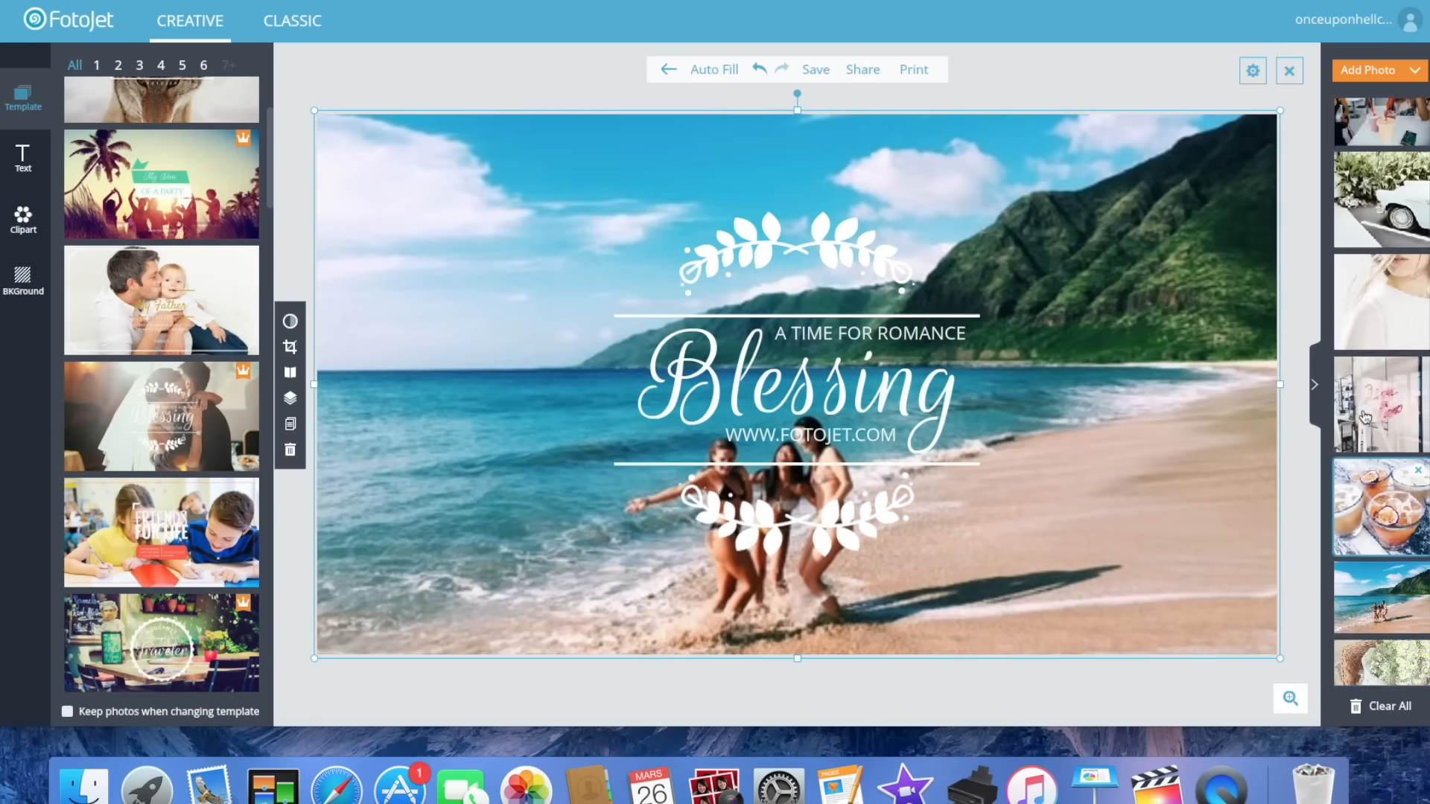
{"action": "left_click_drag", "start_coordinate": [1367, 417], "coordinate": [1107, 391]}
{"action": "scroll", "coordinate": [1374, 424], "scroll_direction": "up", "scroll_amount": 2}
{"action": "left_click_drag", "start_coordinate": [1379, 429], "coordinate": [1139, 365]}
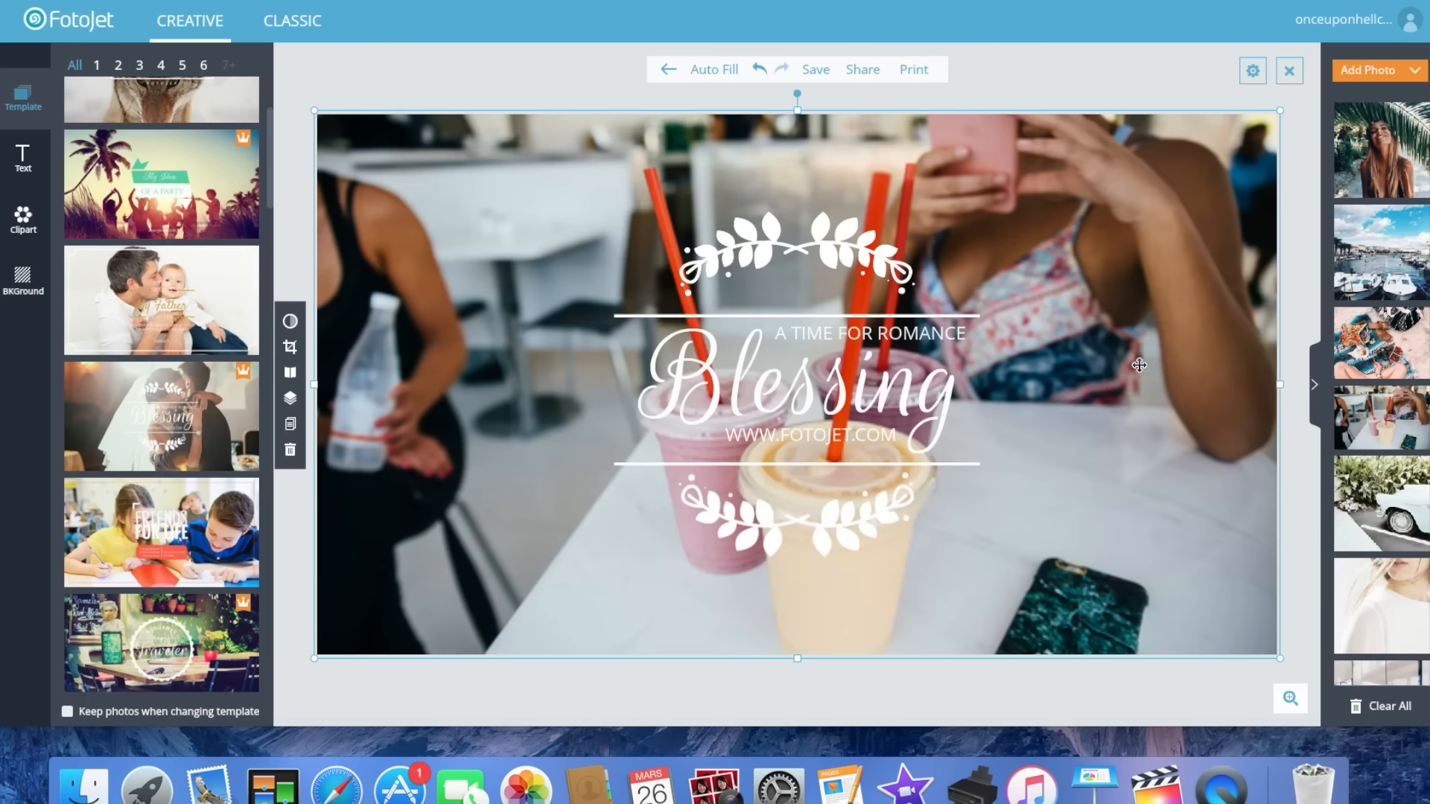
Change the Blessing title to Hellcat and the website line below it to editing channel.
{"action": "left_click", "coordinate": [898, 372]}
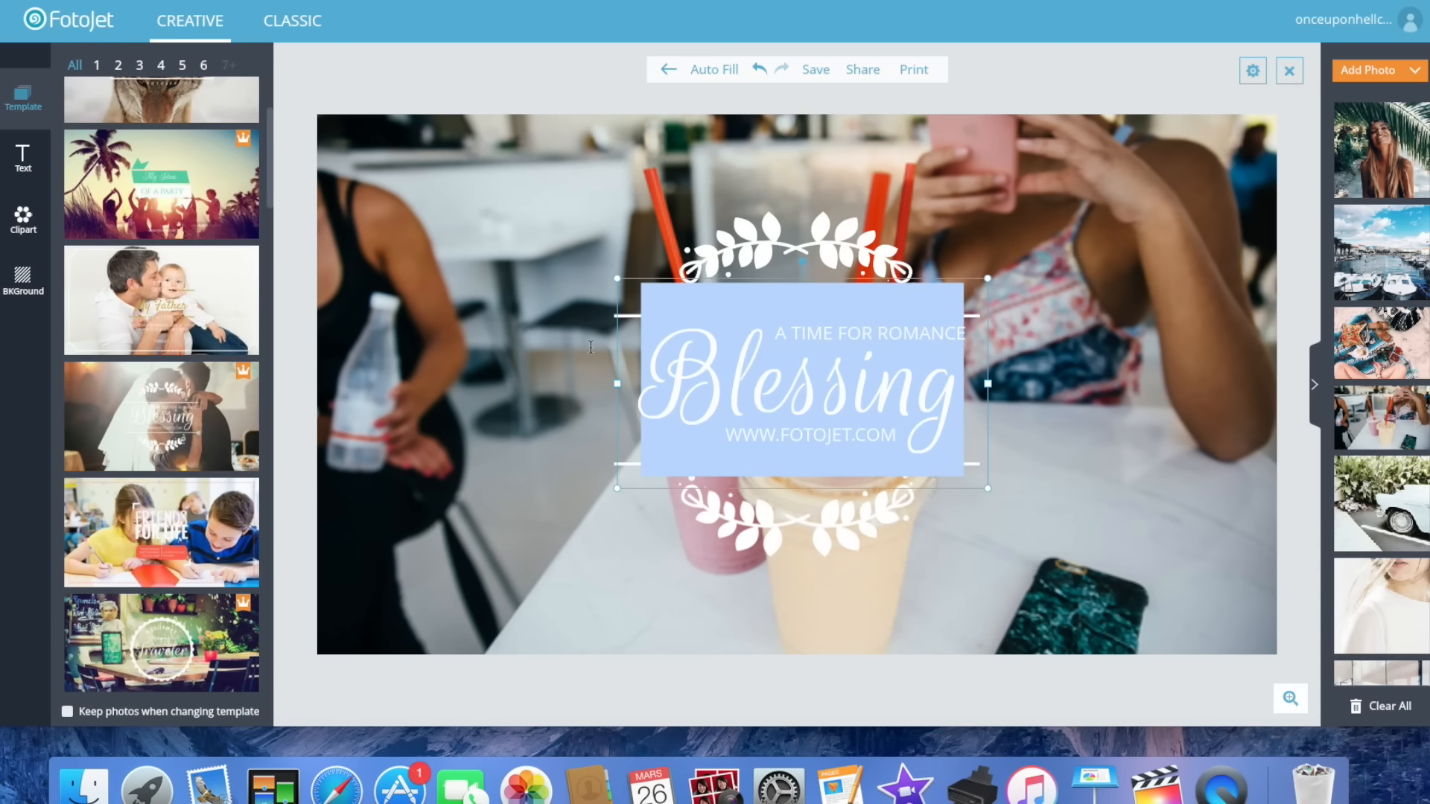
{"action": "type", "text": "Hellcat"}
{"action": "left_click_drag", "start_coordinate": [896, 435], "coordinate": [726, 435]}
{"action": "type", "text": "editing channel"}
Remove the A TIME FOR ROMANCE text above the Hellcat title.
{"action": "left_click", "coordinate": [960, 334]}
{"action": "left_click_drag", "start_coordinate": [964, 333], "coordinate": [775, 333]}
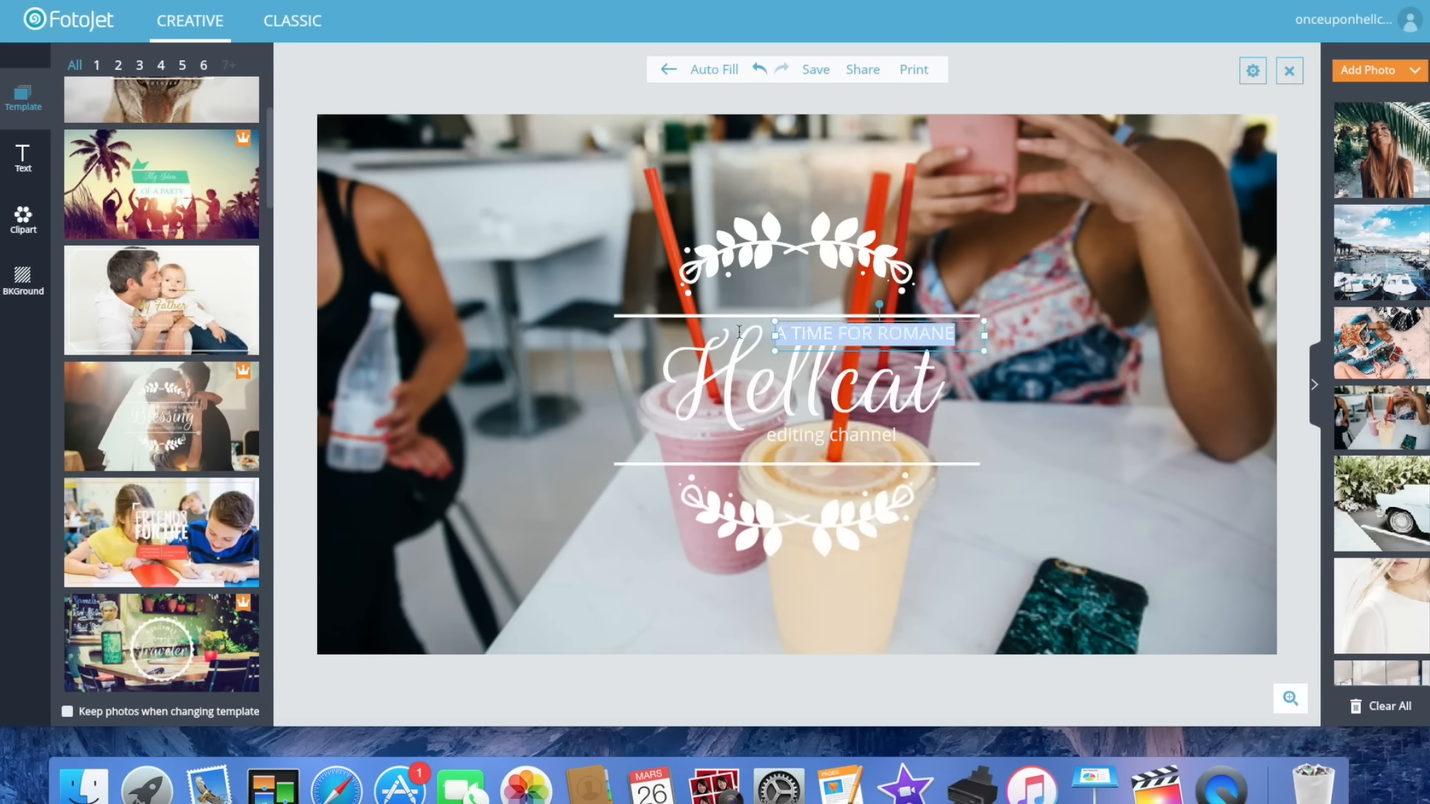
{"action": "key", "text": "BackSpace"}
Set the editing channel line in a bold script font and centre it beneath the Hellcat title.
{"action": "left_click_drag", "start_coordinate": [851, 438], "coordinate": [824, 440]}
{"action": "left_click_drag", "start_coordinate": [872, 426], "coordinate": [897, 414]}
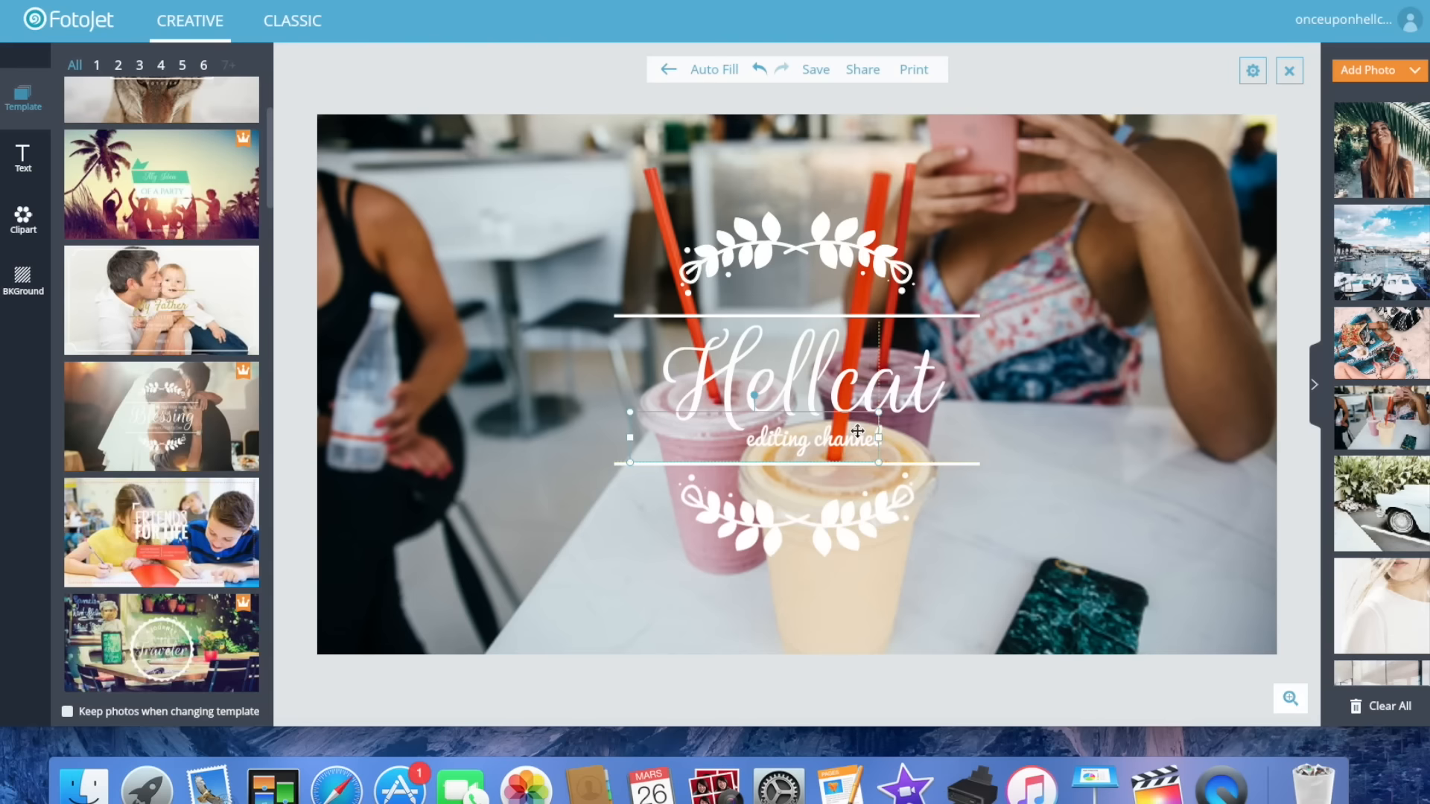
{"action": "left_click", "coordinate": [1069, 356]}
Try the photo of the smiling woman by palm leaves as the background and undo the swap.
{"action": "left_click_drag", "start_coordinate": [1381, 149], "coordinate": [1227, 235]}
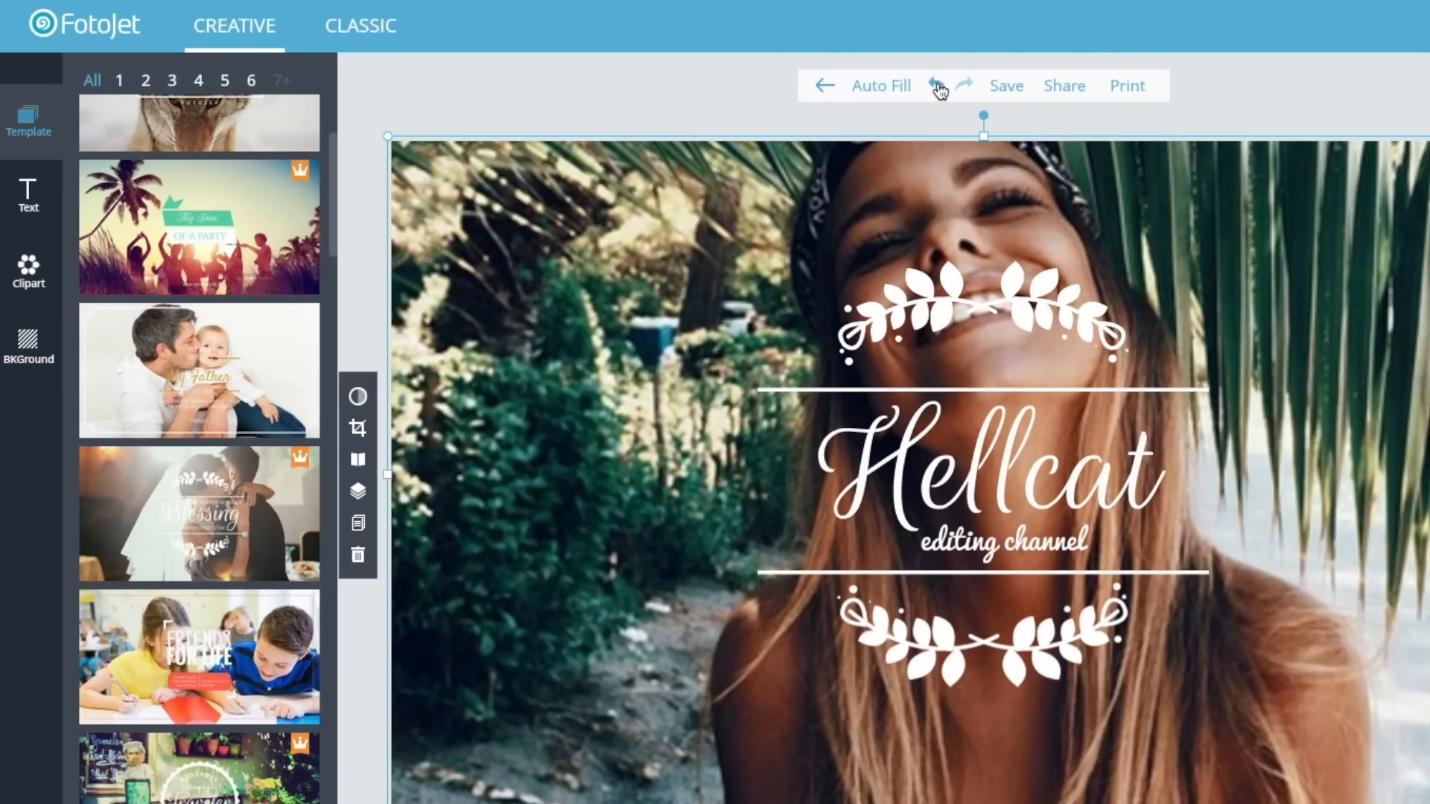
{"action": "left_click", "coordinate": [760, 69]}
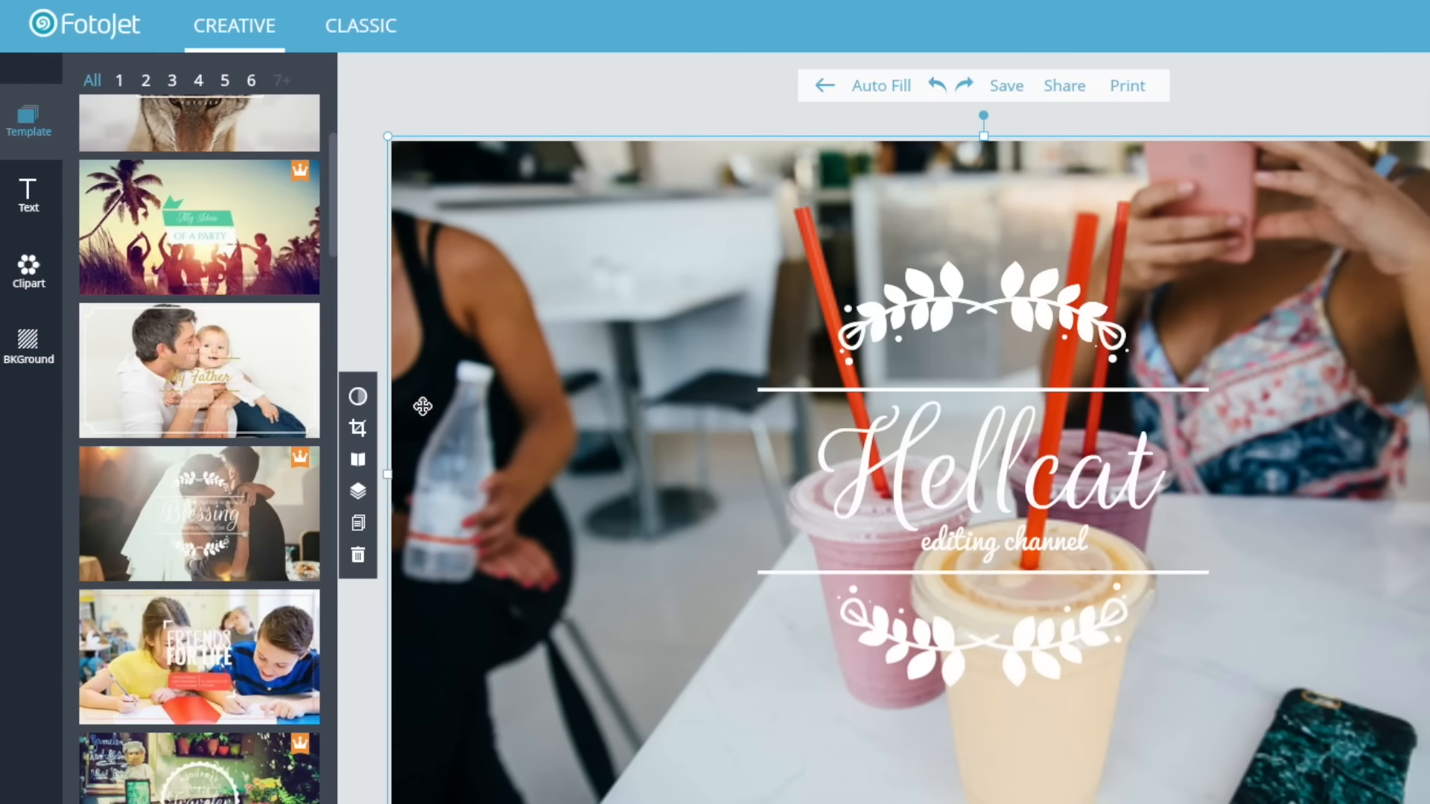
Browse the clipart categories, including Love, Embellishment, Lifestyle and Holiday, to see which graphics are offered.
{"action": "left_click", "coordinate": [28, 270]}
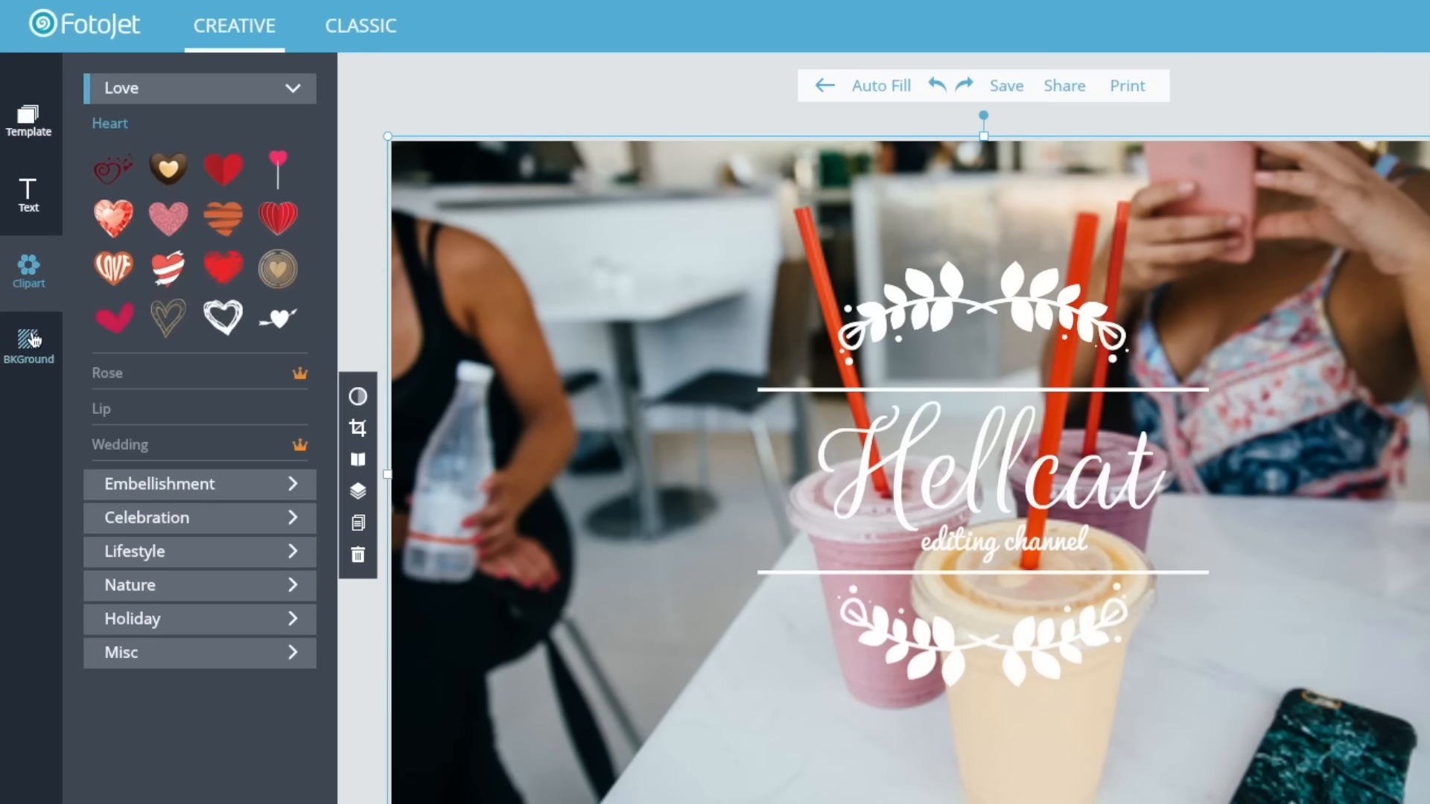
{"action": "left_click", "coordinate": [144, 485]}
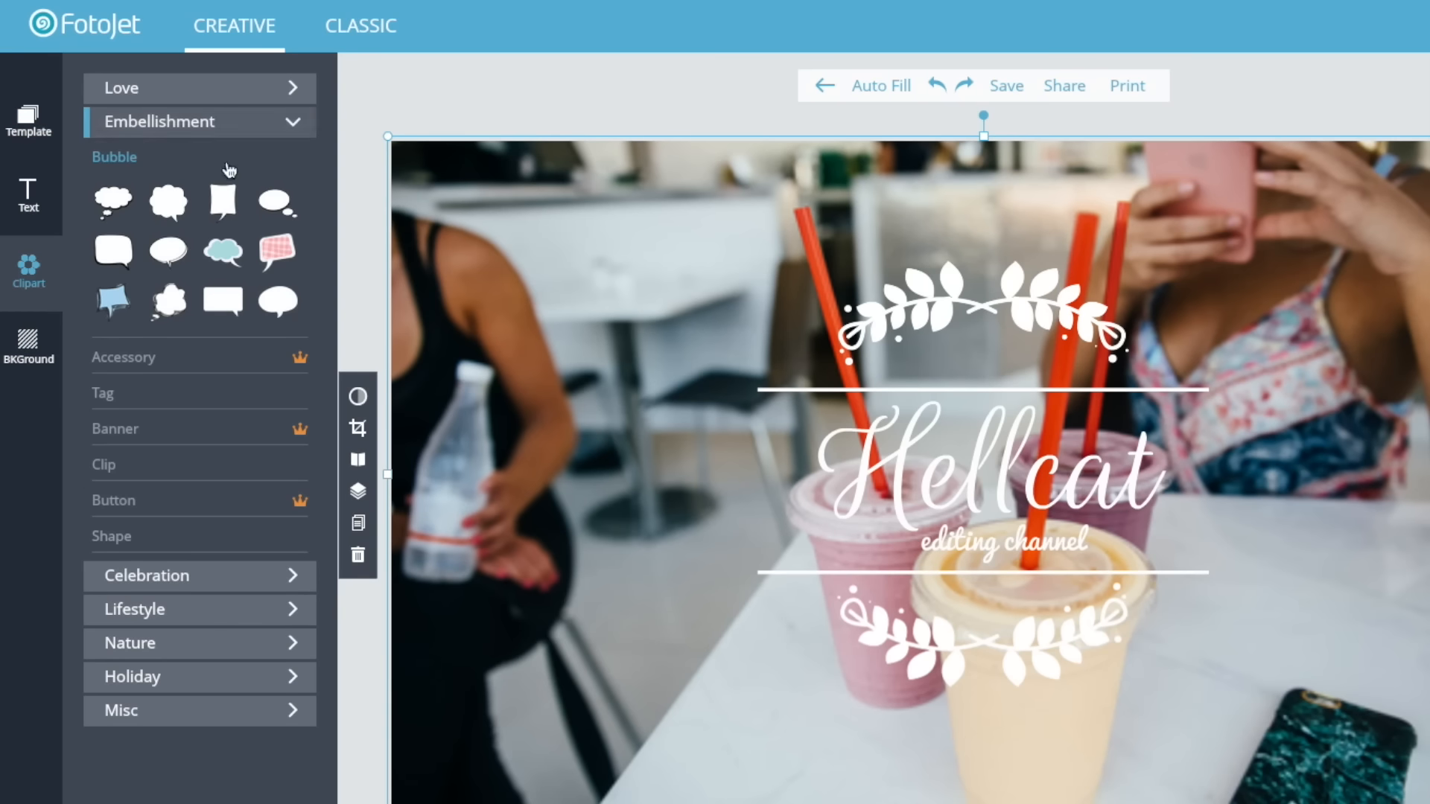
{"action": "left_click", "coordinate": [216, 587]}
{"action": "left_click", "coordinate": [208, 592]}
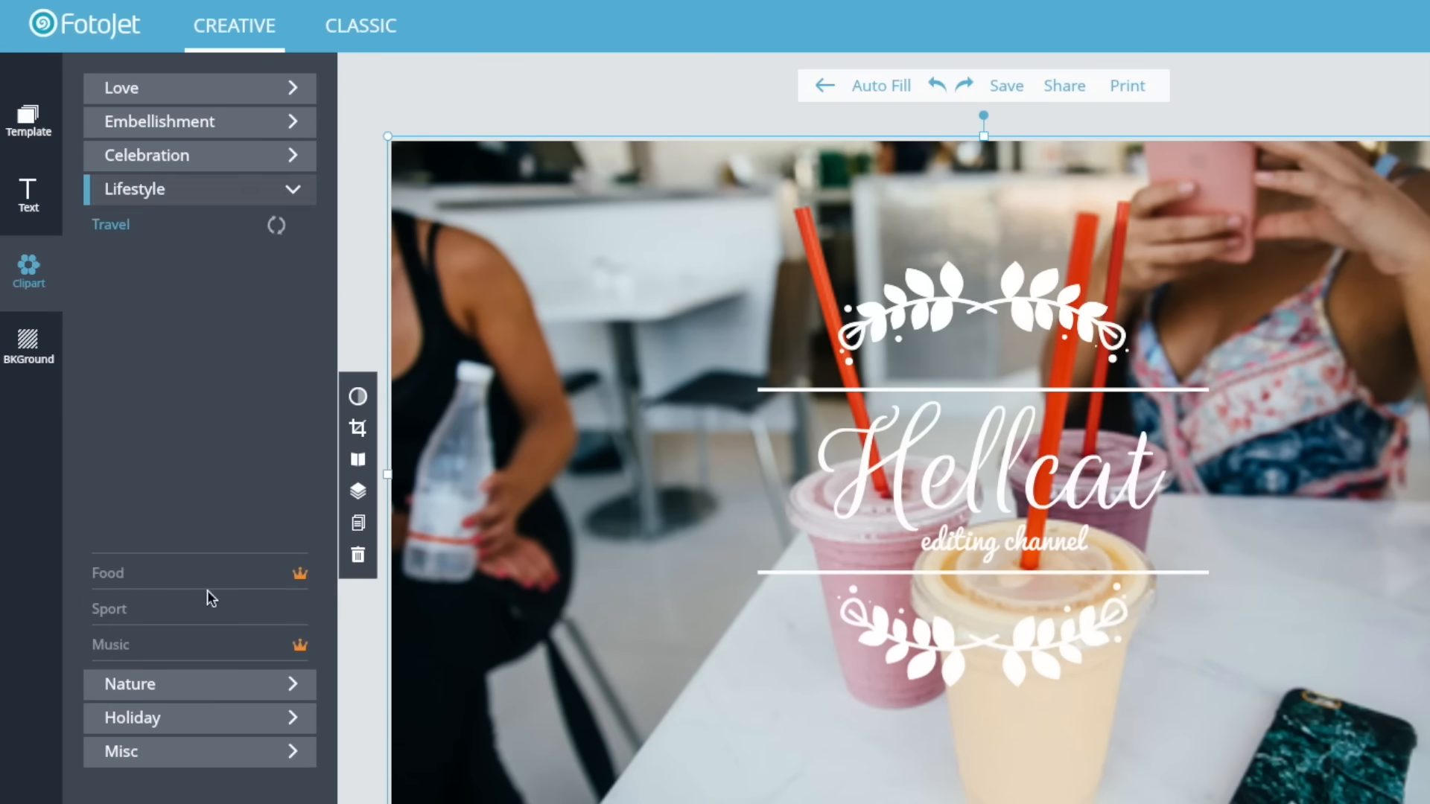
{"action": "left_click", "coordinate": [191, 684]}
{"action": "left_click", "coordinate": [188, 714]}
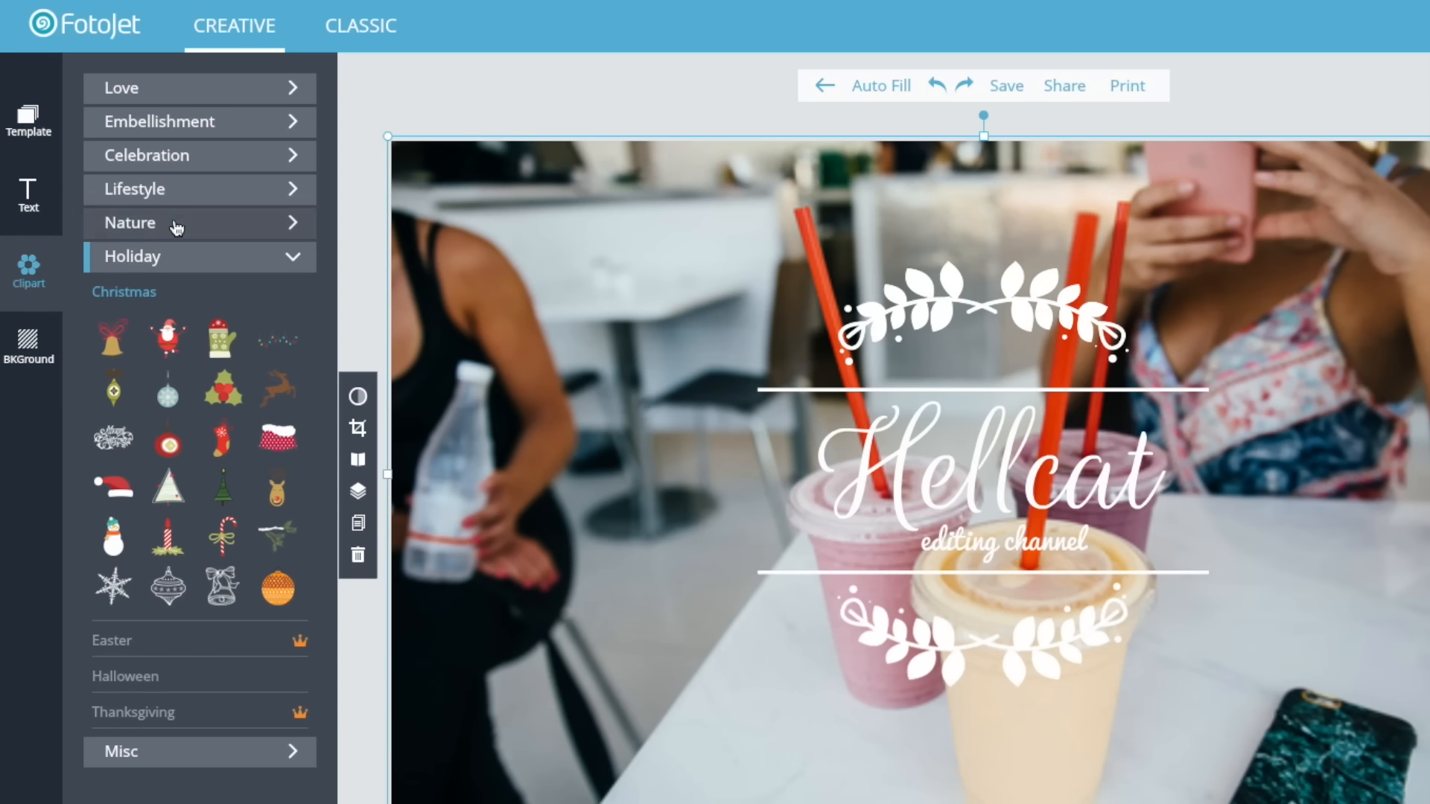
Add the white daisy from the Nature flower clipart, shrink it and place it just before the H of the Hellcat title.
{"action": "left_click", "coordinate": [177, 223]}
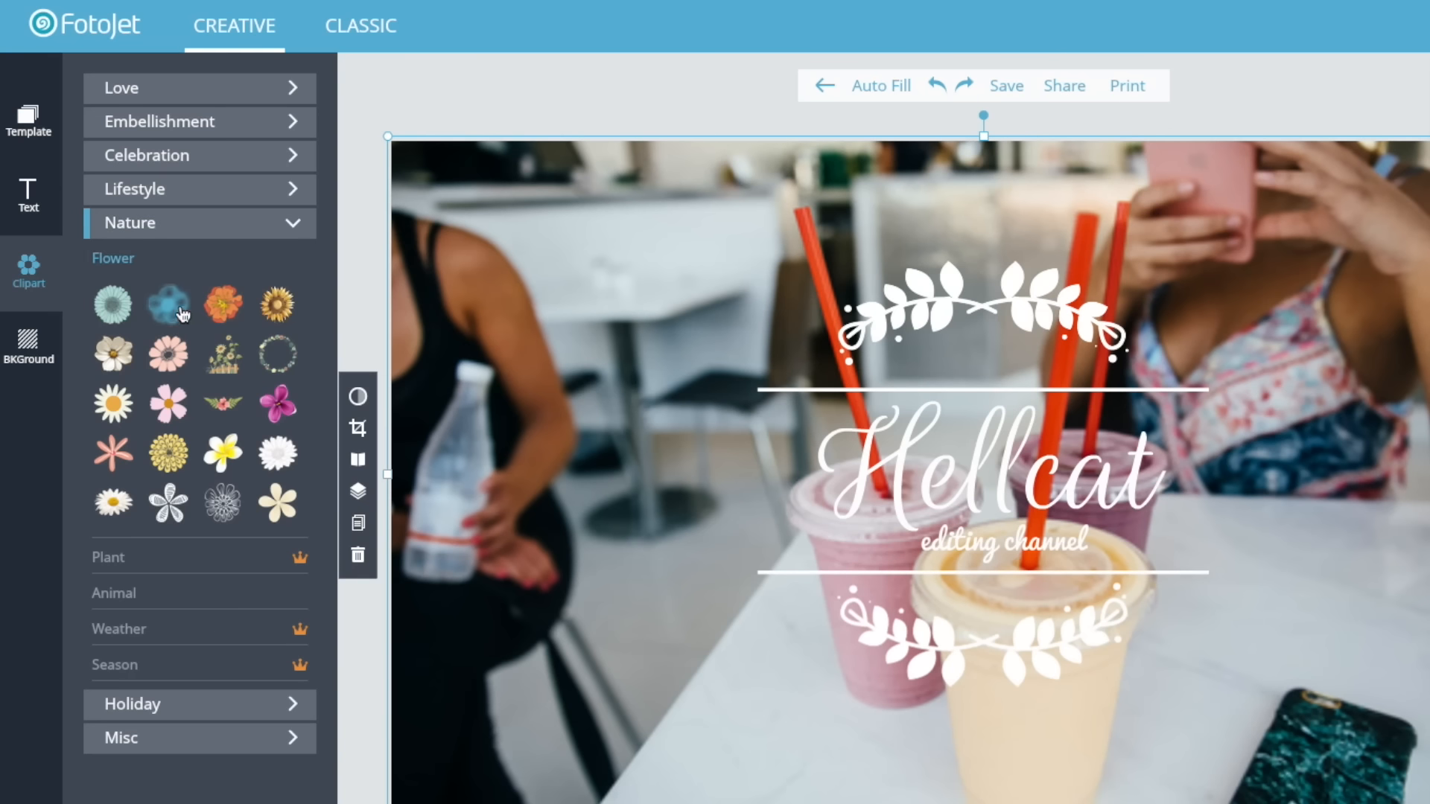
{"action": "left_click", "coordinate": [277, 453]}
{"action": "left_click_drag", "start_coordinate": [986, 479], "coordinate": [747, 466]}
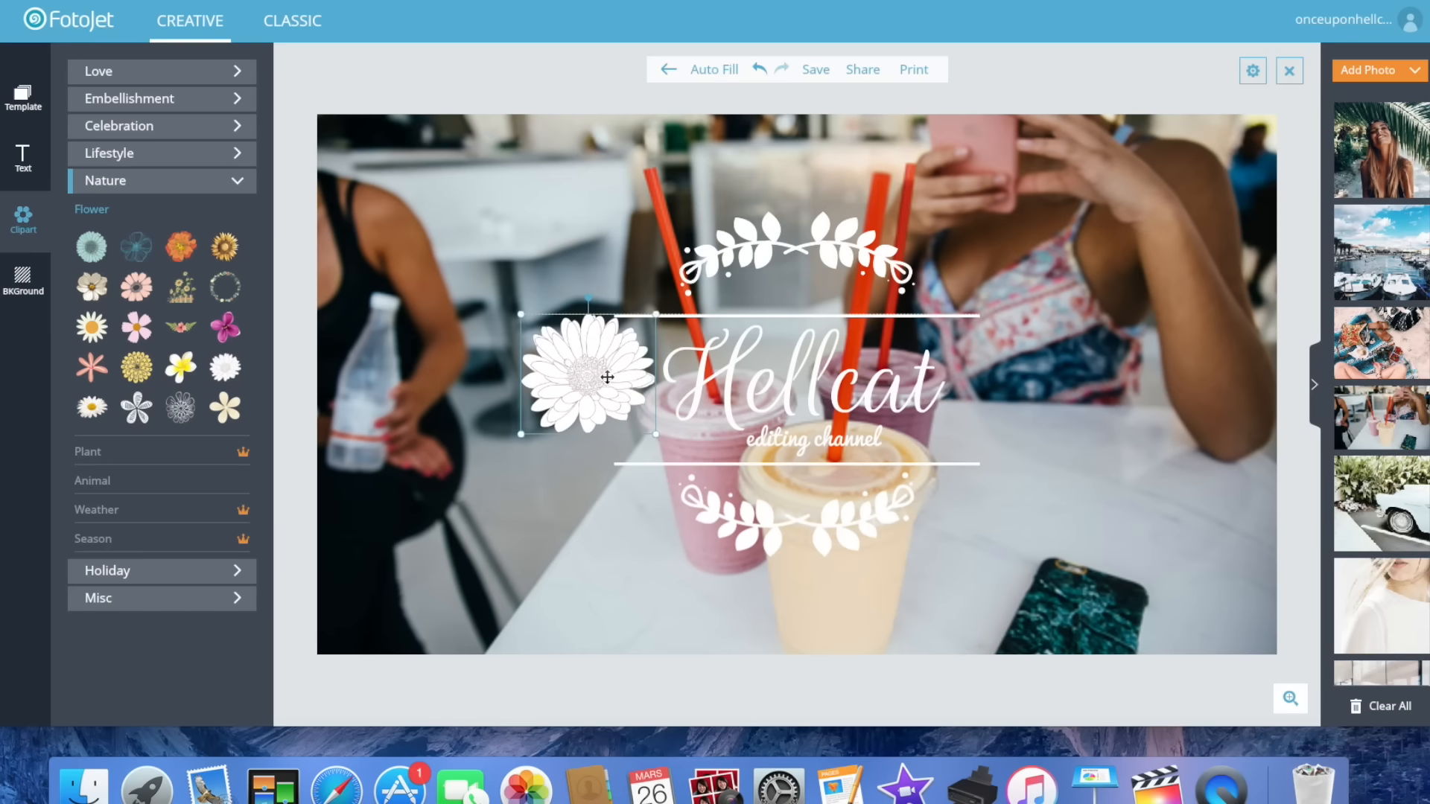
{"action": "left_click_drag", "start_coordinate": [607, 377], "coordinate": [631, 379]}
{"action": "left_click_drag", "start_coordinate": [679, 316], "coordinate": [620, 409]}
{"action": "left_click", "coordinate": [590, 172]}
{"action": "left_click", "coordinate": [561, 57]}
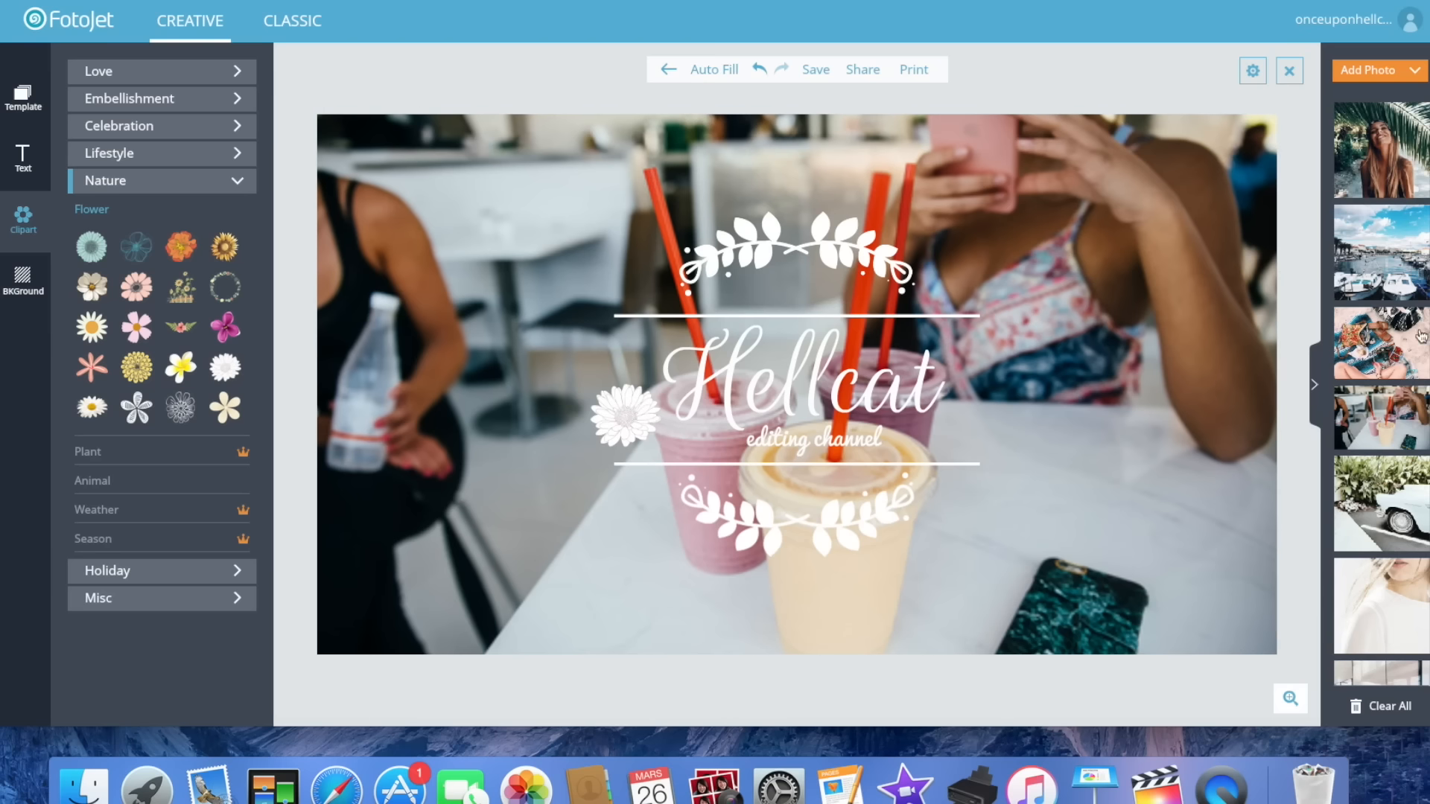
Try several uploaded photos as the banner background, ending with the pink neon sign in a shop window.
{"action": "left_click_drag", "start_coordinate": [1382, 343], "coordinate": [1175, 342]}
{"action": "scroll", "coordinate": [1382, 484], "scroll_direction": "down", "scroll_amount": 1}
{"action": "left_click_drag", "start_coordinate": [1378, 466], "coordinate": [1184, 454]}
{"action": "scroll", "coordinate": [1380, 514], "scroll_direction": "down", "scroll_amount": 2}
{"action": "scroll", "coordinate": [1380, 515], "scroll_direction": "down", "scroll_amount": 2}
{"action": "left_click_drag", "start_coordinate": [1380, 515], "coordinate": [1216, 490]}
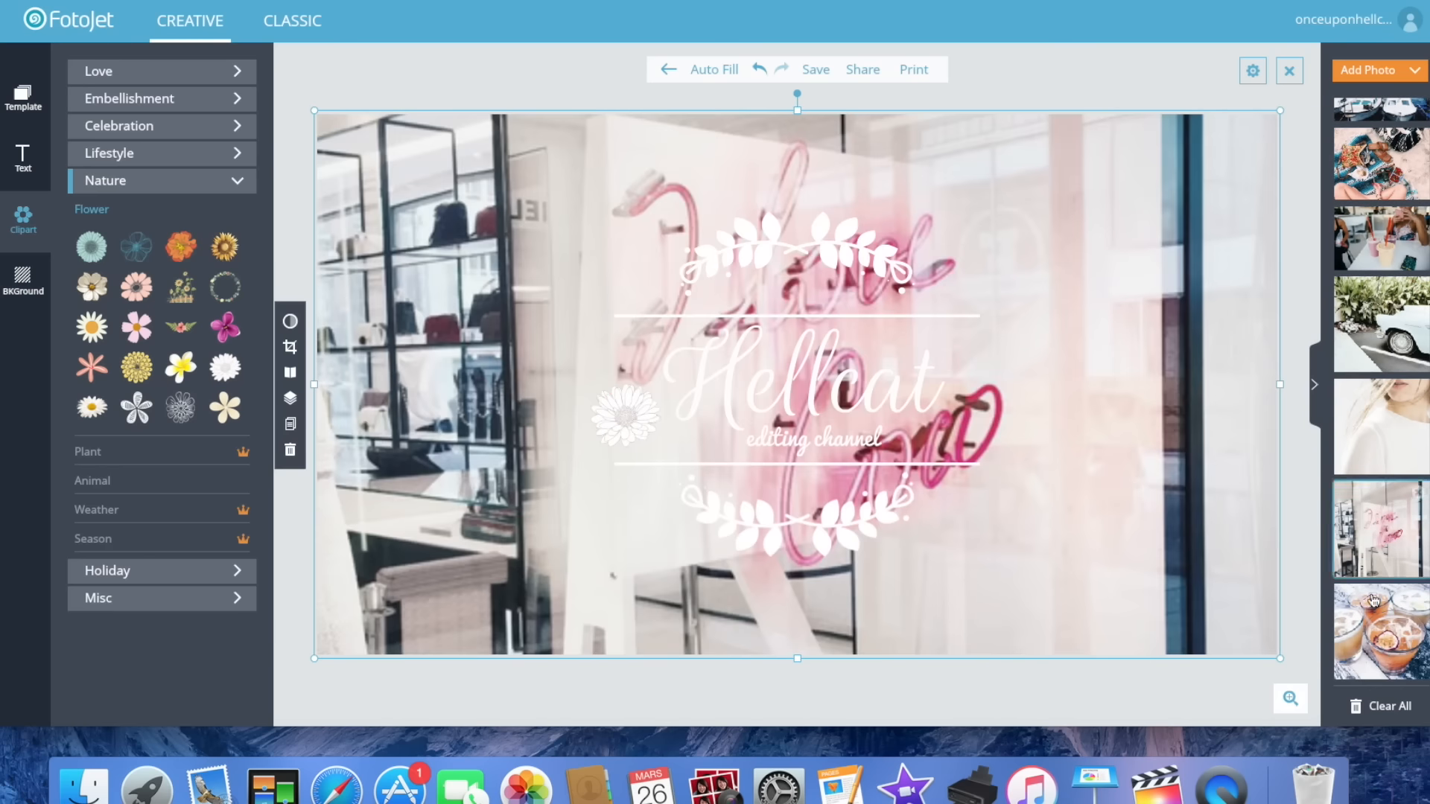
Try the iced drinks, the three friends on the beach and the fruit market photos as the banner background.
{"action": "left_click_drag", "start_coordinate": [1382, 600], "coordinate": [1158, 483]}
{"action": "scroll", "coordinate": [1399, 549], "scroll_direction": "down", "scroll_amount": 2}
{"action": "scroll", "coordinate": [1398, 549], "scroll_direction": "down", "scroll_amount": 2}
{"action": "left_click_drag", "start_coordinate": [1395, 492], "coordinate": [1173, 485]}
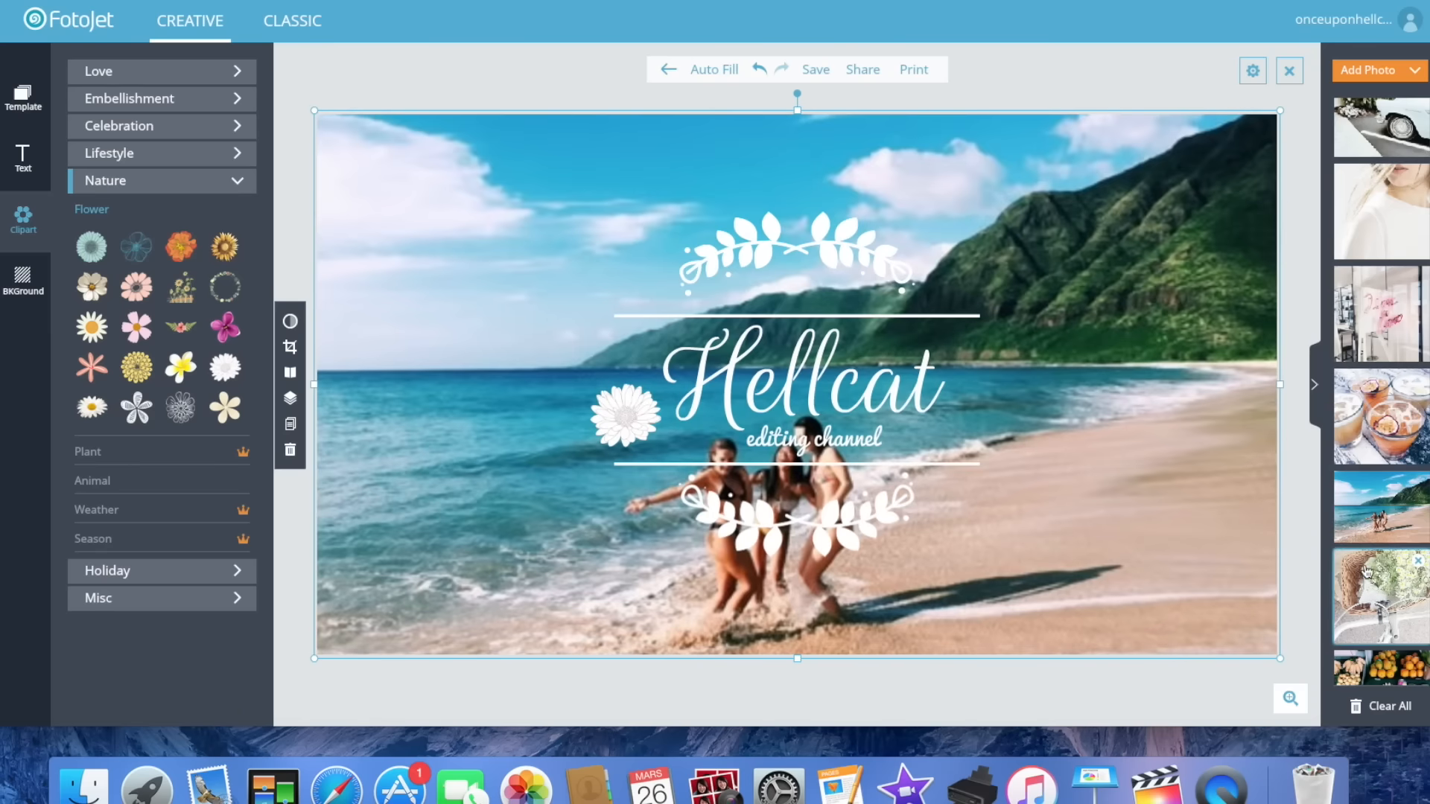
{"action": "scroll", "coordinate": [1381, 581], "scroll_direction": "down", "scroll_amount": 3}
{"action": "left_click_drag", "start_coordinate": [1379, 460], "coordinate": [1147, 482]}
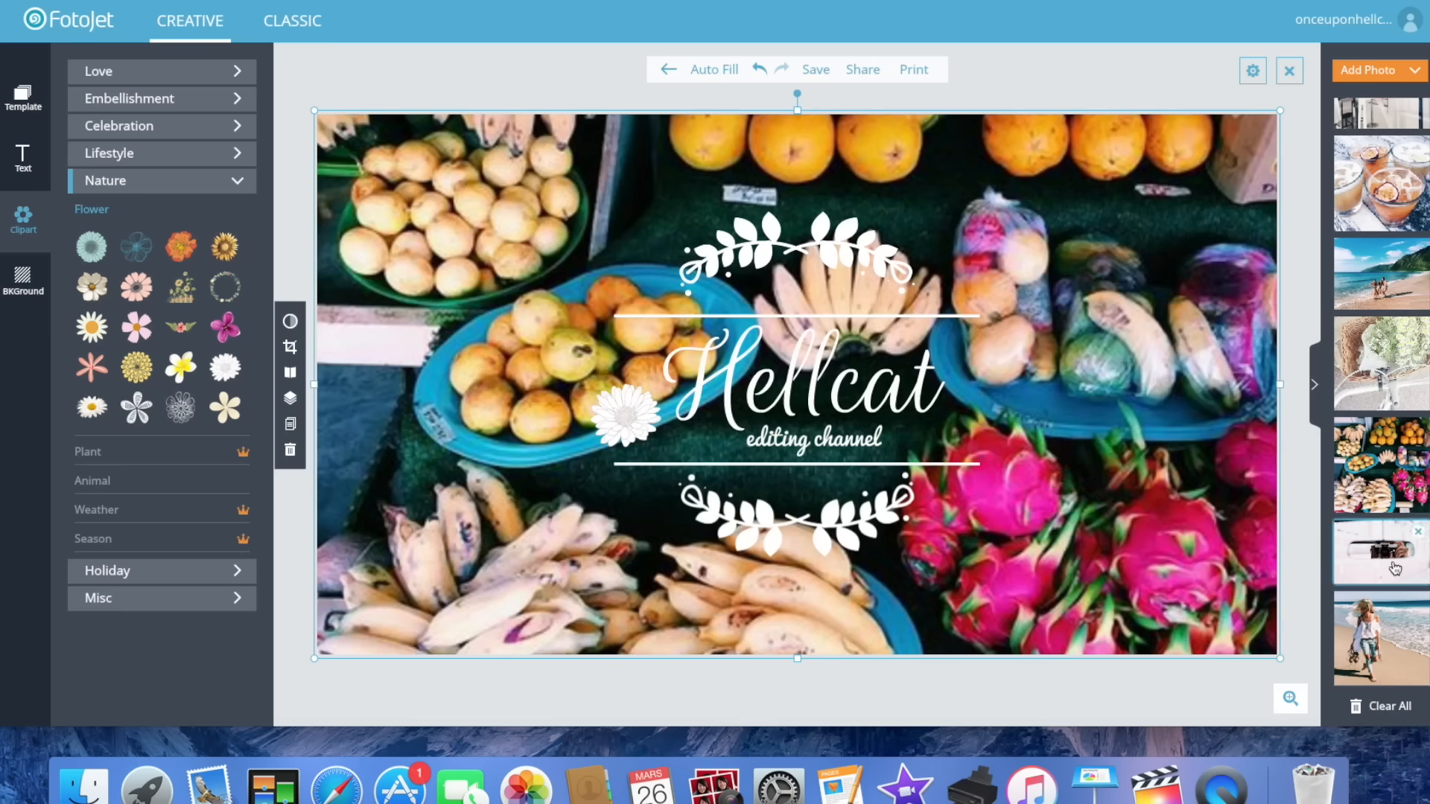
Try the camera-in-mirror and turquoise-water swimmers photos as the background, and replace them with the turquoise bay framed by palms.
{"action": "left_click_drag", "start_coordinate": [1382, 552], "coordinate": [1176, 490]}
{"action": "scroll", "coordinate": [1382, 521], "scroll_direction": "down", "scroll_amount": 2}
{"action": "scroll", "coordinate": [1380, 513], "scroll_direction": "down", "scroll_amount": 3}
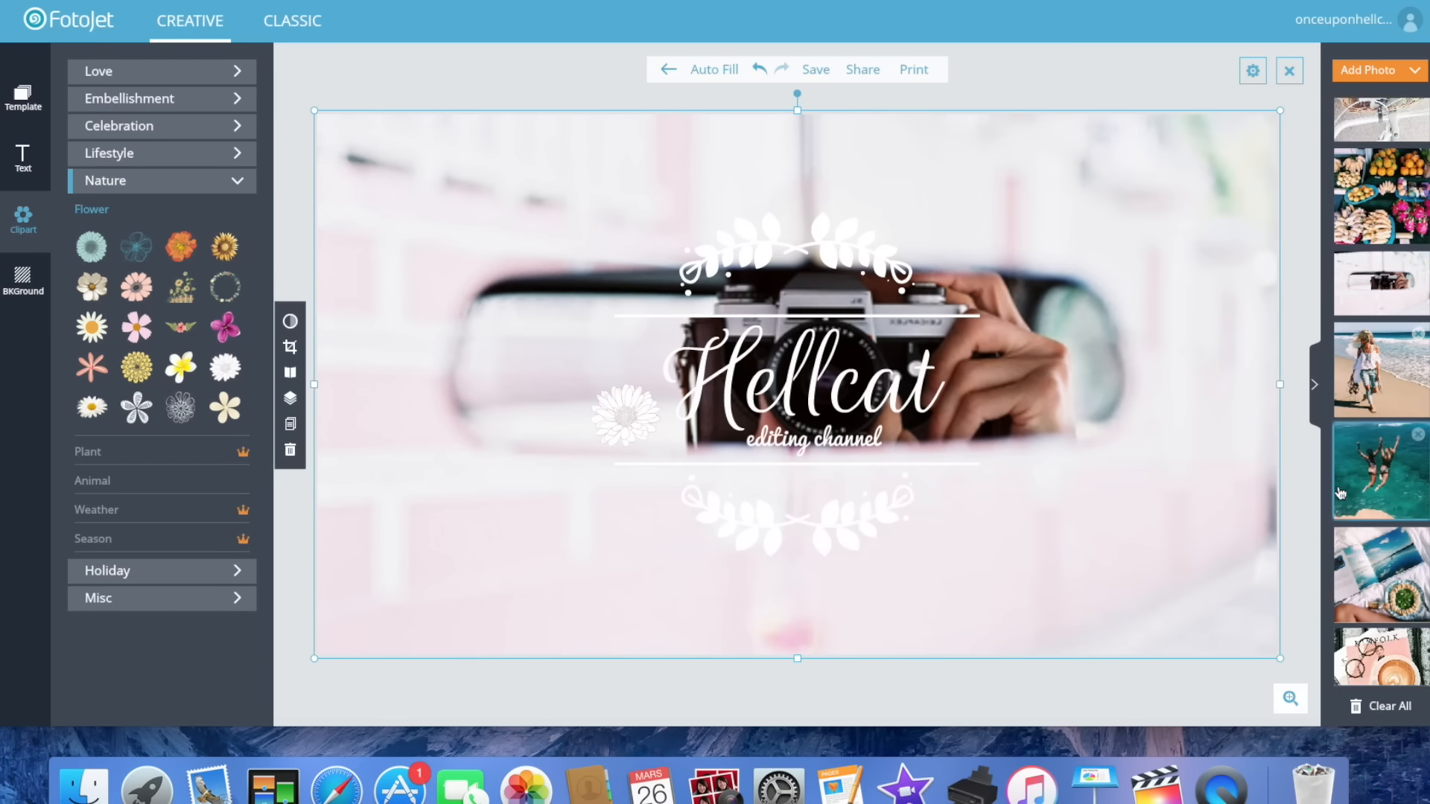
{"action": "left_click_drag", "start_coordinate": [1381, 511], "coordinate": [1151, 450]}
{"action": "scroll", "coordinate": [1349, 525], "scroll_direction": "down", "scroll_amount": 2}
{"action": "left_click_drag", "start_coordinate": [1349, 525], "coordinate": [1172, 444]}
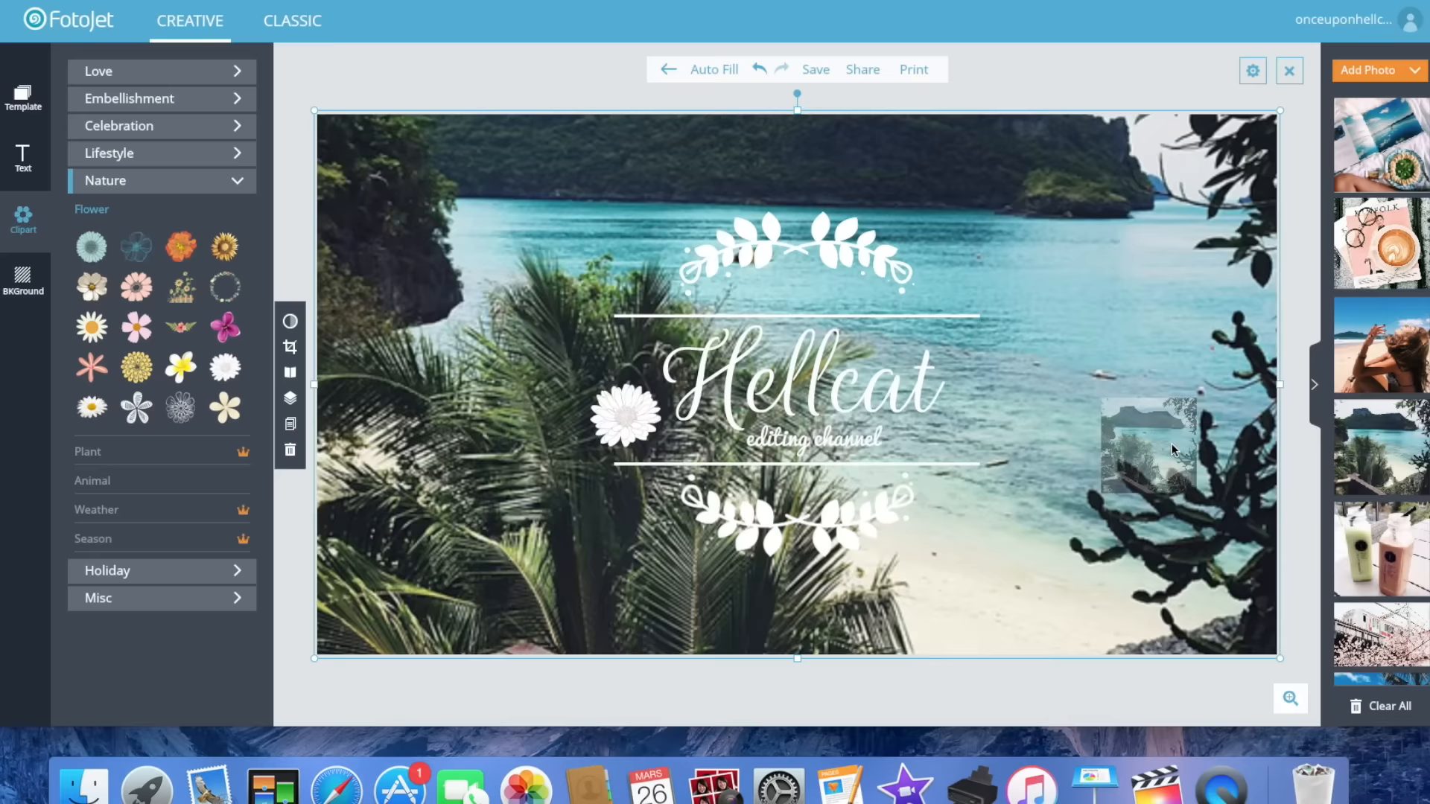